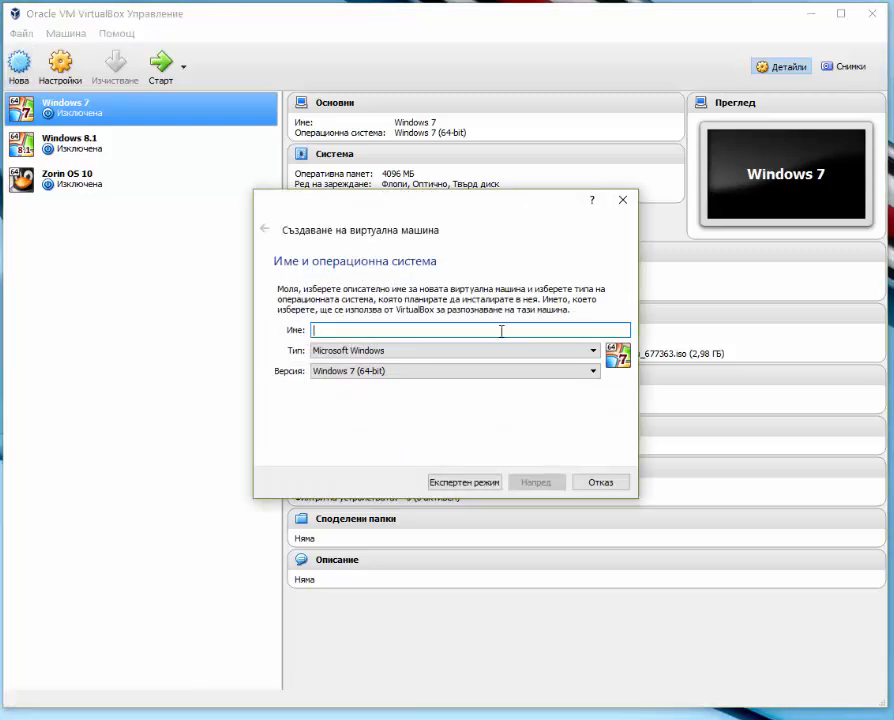
Name the new virtual machine Windows 8.1_Test, with type Microsoft Windows and version Windows 8.1 (64-bit), and continue to the memory settings.
{"action": "type", "text": "Windows"}
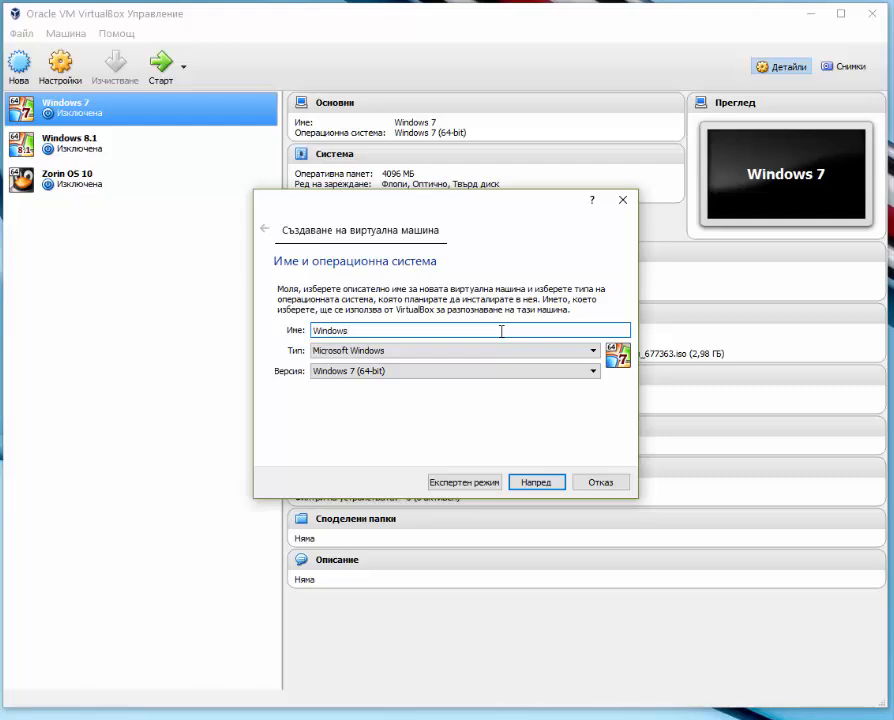
{"action": "type", "text": " 8.1_Test"}
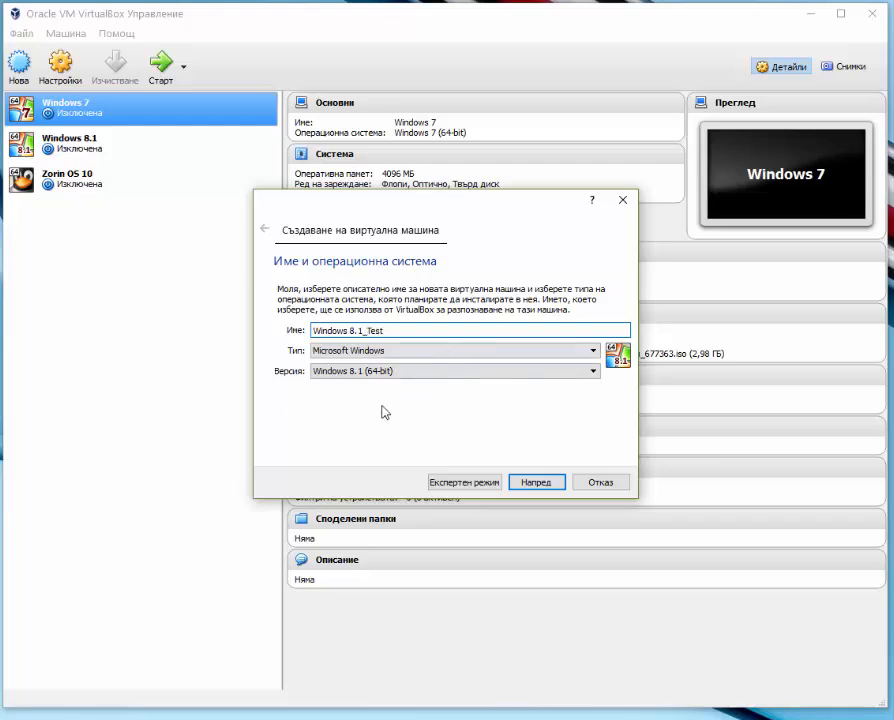
{"action": "left_click", "coordinate": [440, 372]}
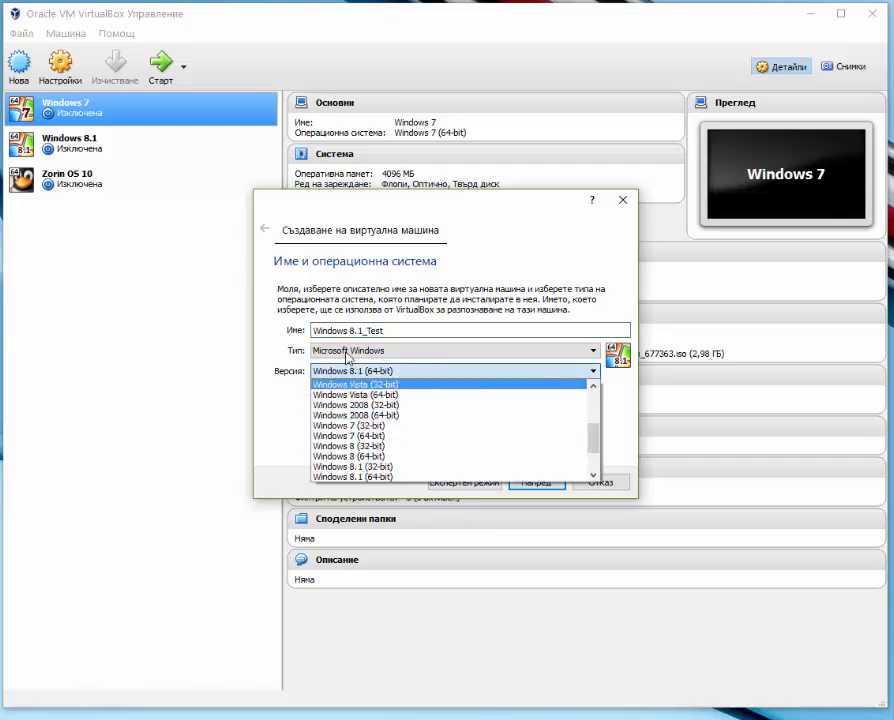
{"action": "left_click", "coordinate": [399, 328]}
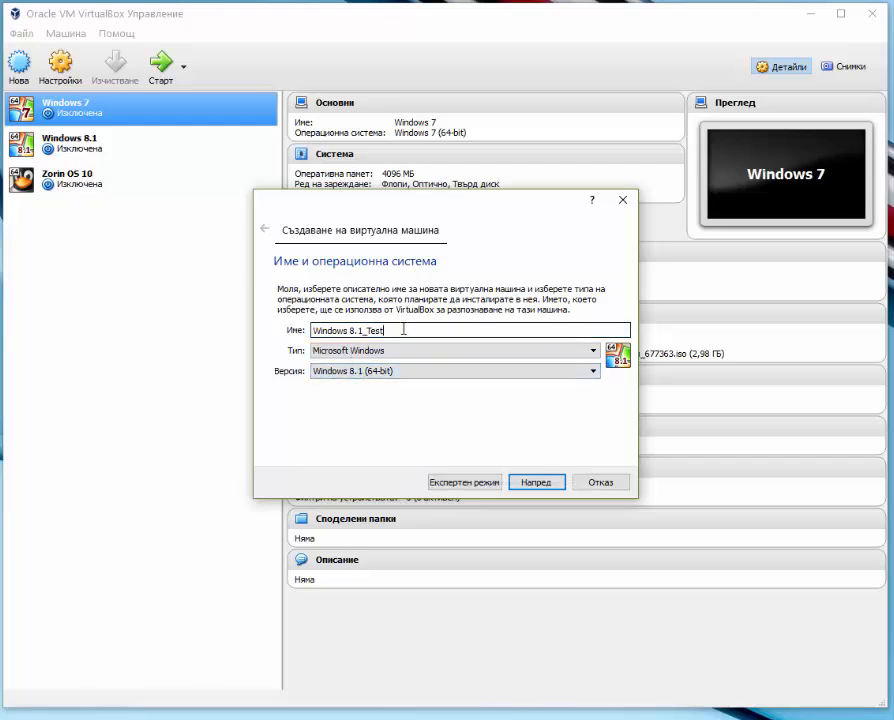
{"action": "left_click", "coordinate": [380, 352]}
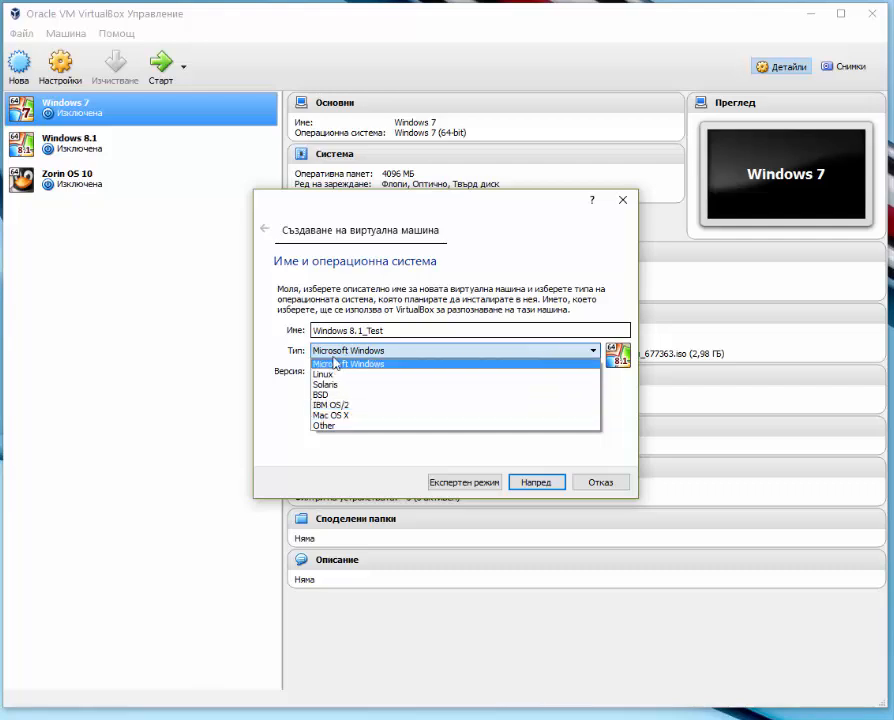
{"action": "left_click", "coordinate": [450, 364]}
{"action": "left_click", "coordinate": [453, 375]}
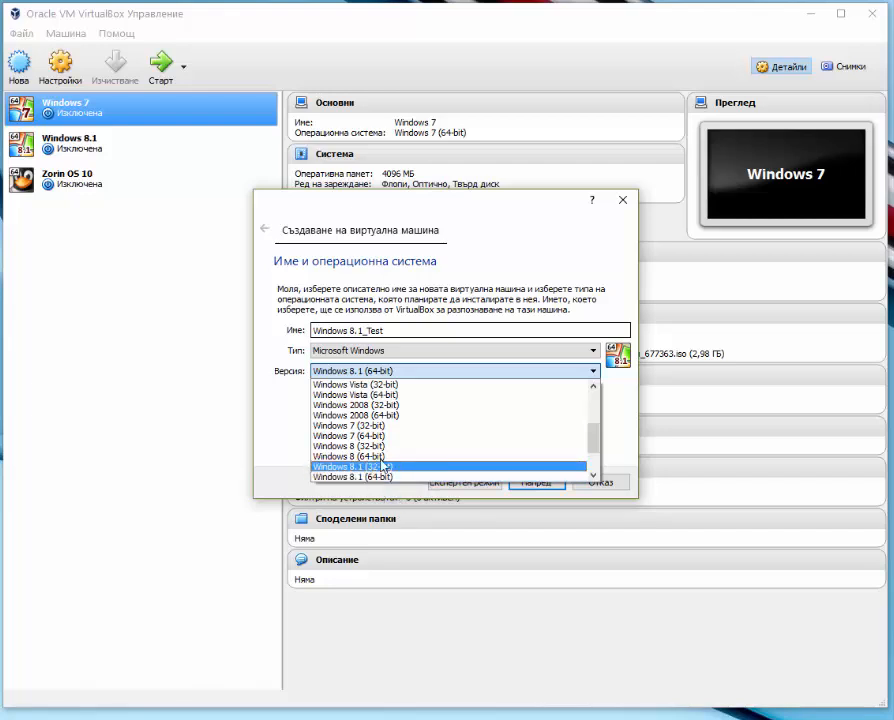
{"action": "left_click", "coordinate": [345, 479]}
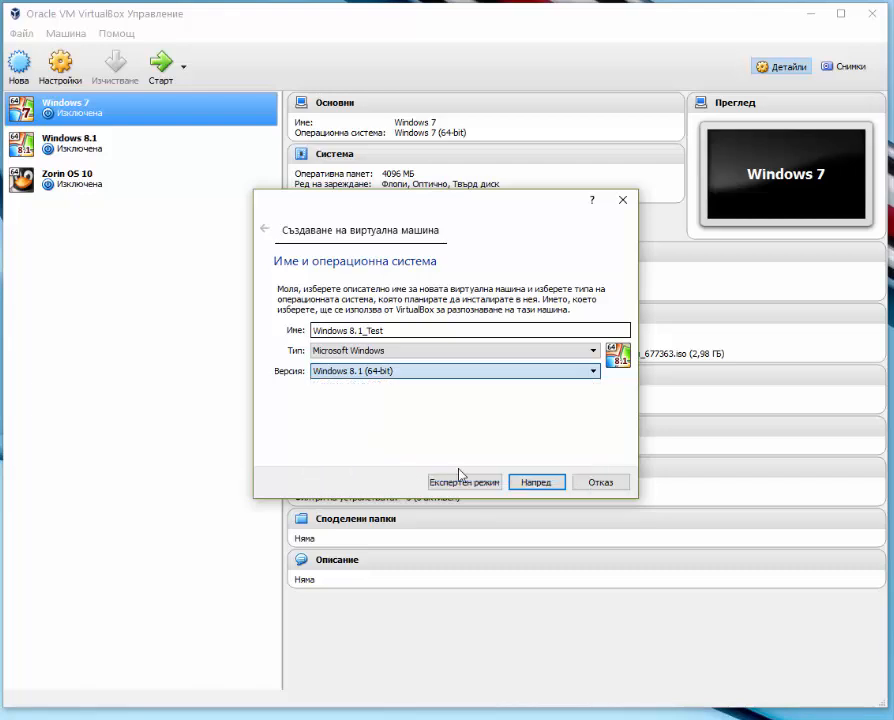
{"action": "left_click", "coordinate": [530, 482]}
Allocate 2048 MB of memory and choose to create a new virtual hard disk in VDI format.
{"action": "left_click_drag", "start_coordinate": [354, 338], "coordinate": [351, 619]}
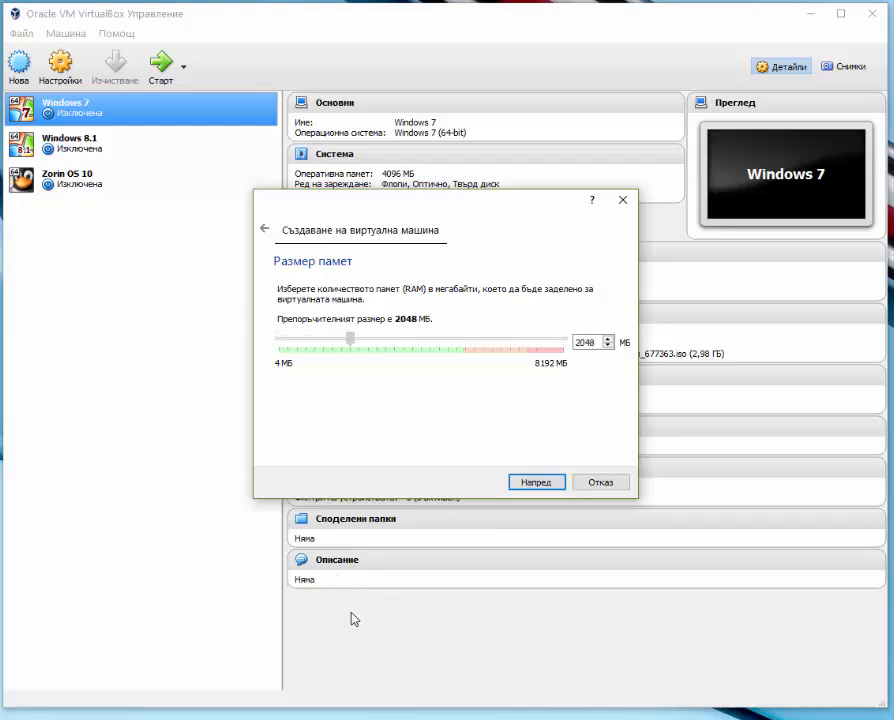
{"action": "left_click", "coordinate": [541, 483]}
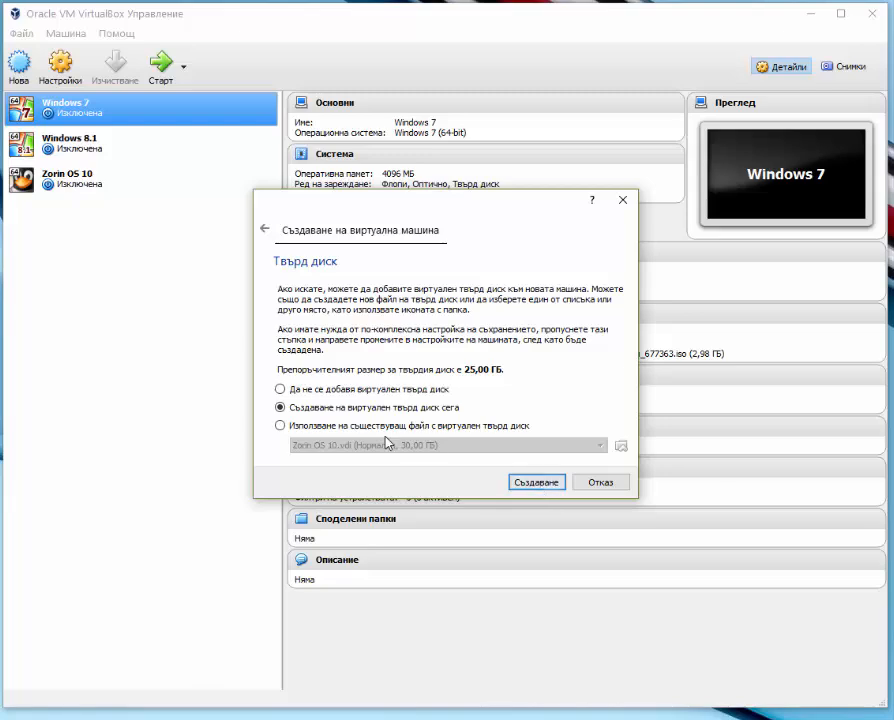
{"action": "left_click", "coordinate": [536, 487]}
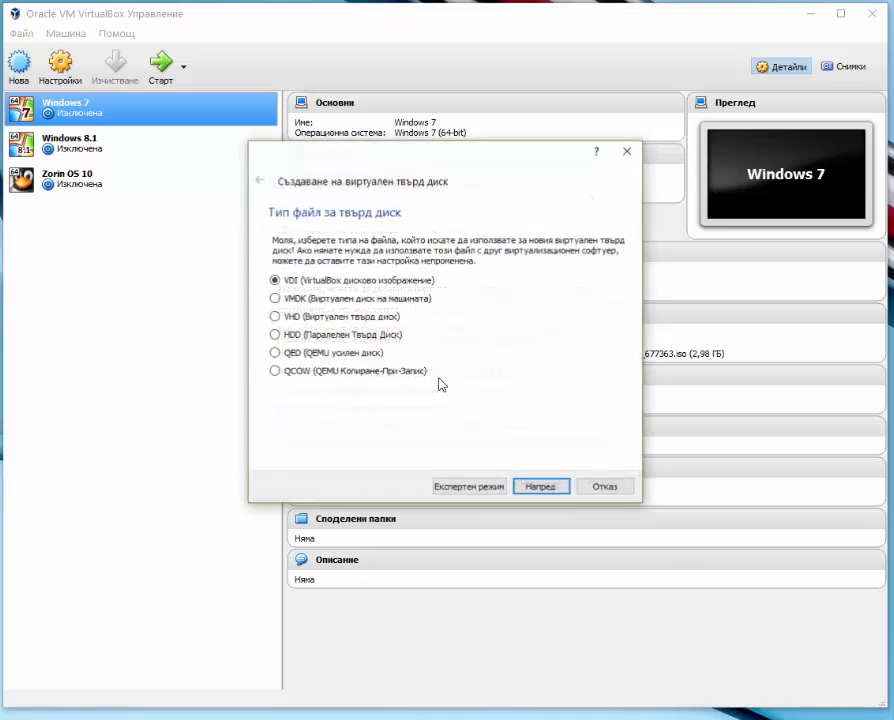
{"action": "left_click", "coordinate": [548, 490]}
{"action": "left_click", "coordinate": [540, 487]}
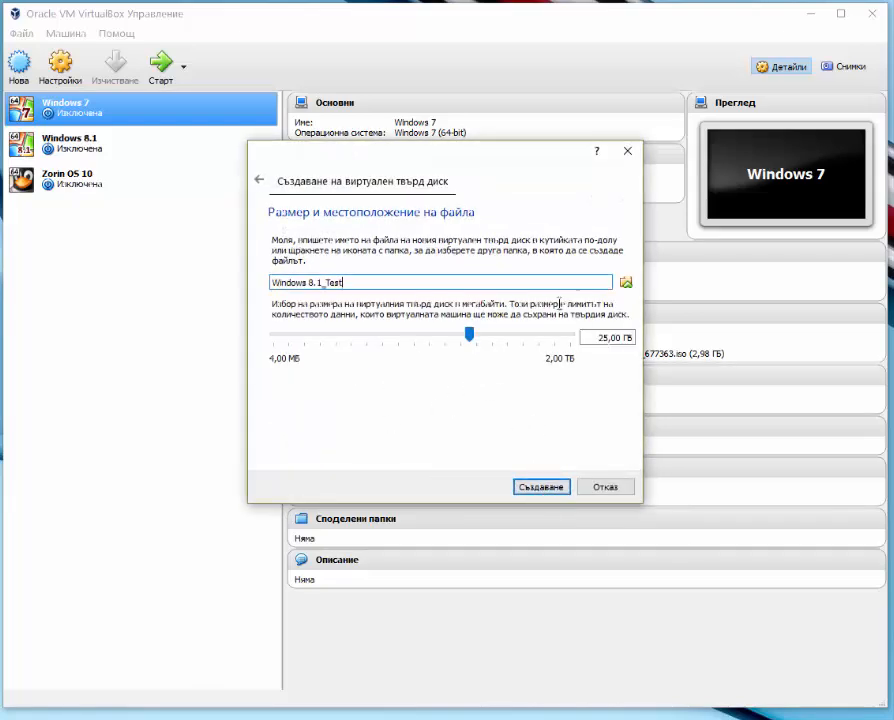
Place the virtual disk file Windows 8.1_Test.vdi on drive D:, size it at 47.74 GB and create it.
{"action": "left_click", "coordinate": [626, 283]}
{"action": "scroll", "coordinate": [380, 356], "scroll_direction": "down", "scroll_amount": 3}
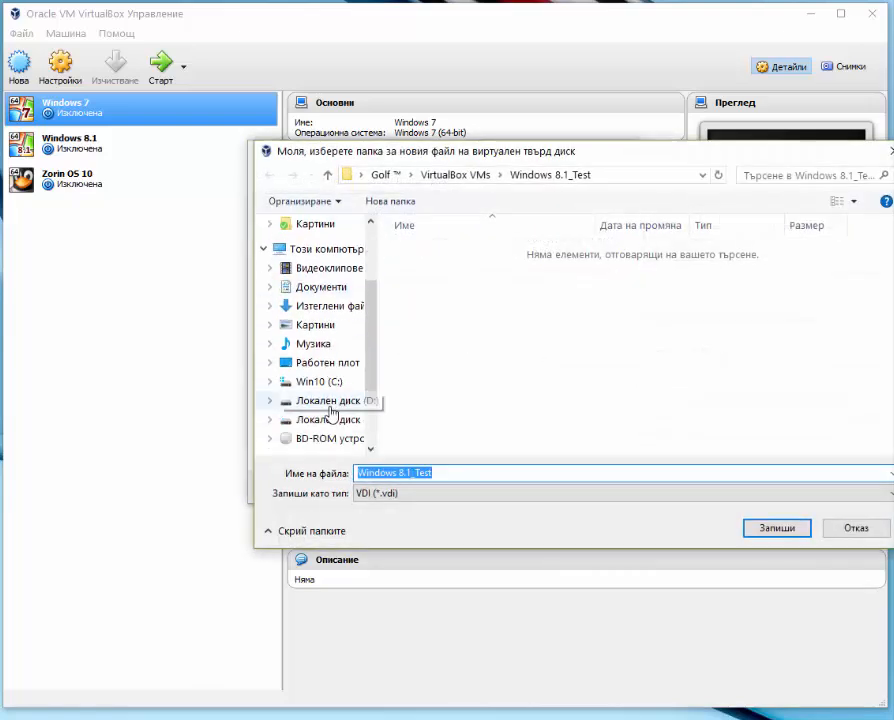
{"action": "left_click", "coordinate": [340, 402]}
{"action": "left_click", "coordinate": [790, 528]}
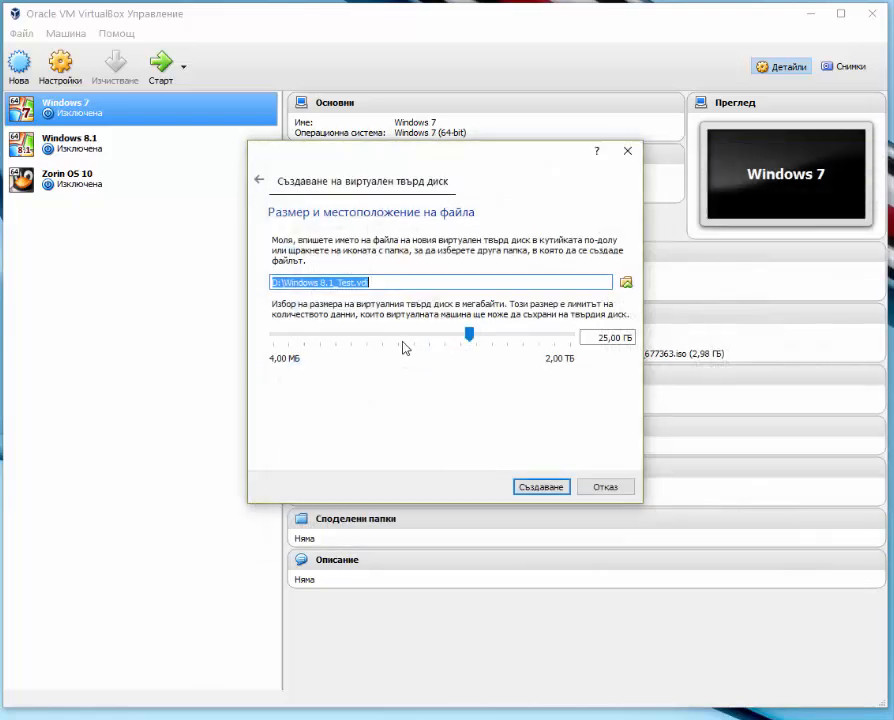
{"action": "left_click_drag", "start_coordinate": [477, 343], "coordinate": [484, 490]}
{"action": "left_click", "coordinate": [553, 488]}
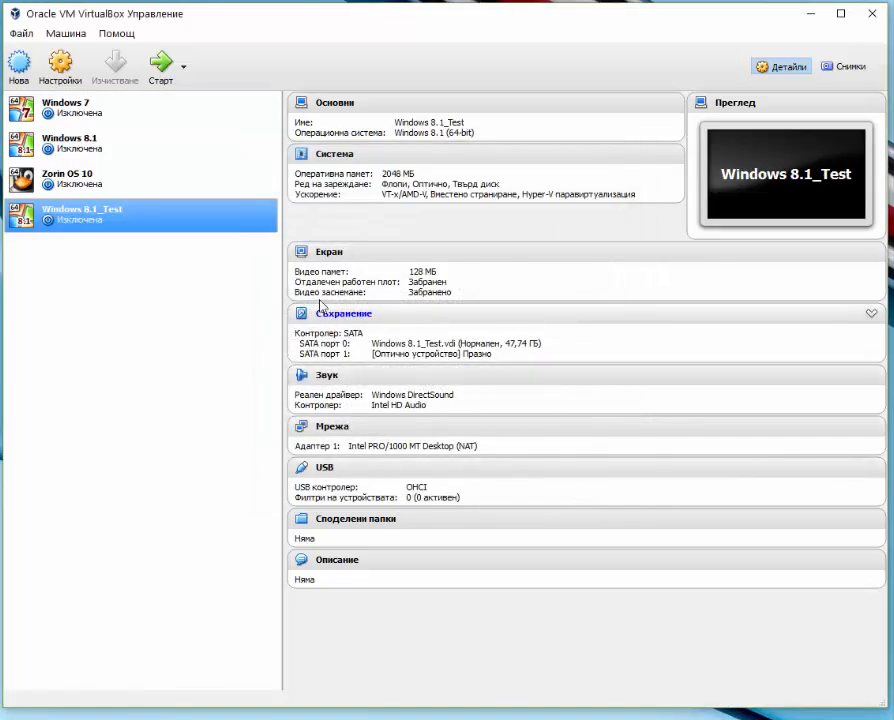
Enable 3D and 2D video acceleration for Windows 8.1_Test and set its video memory to 256 MB.
{"action": "left_click", "coordinate": [333, 257]}
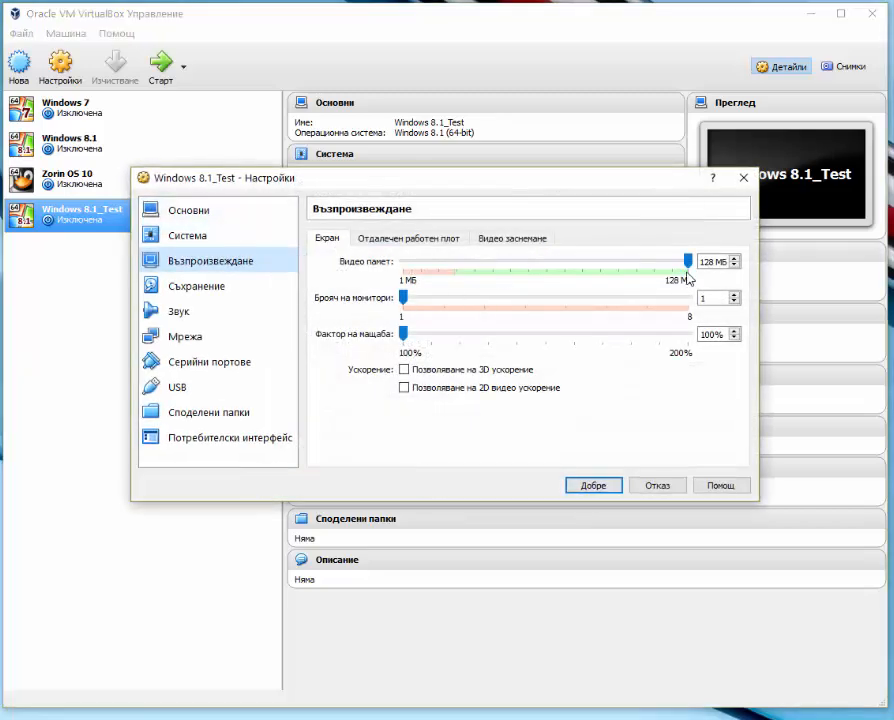
{"action": "left_click", "coordinate": [403, 370]}
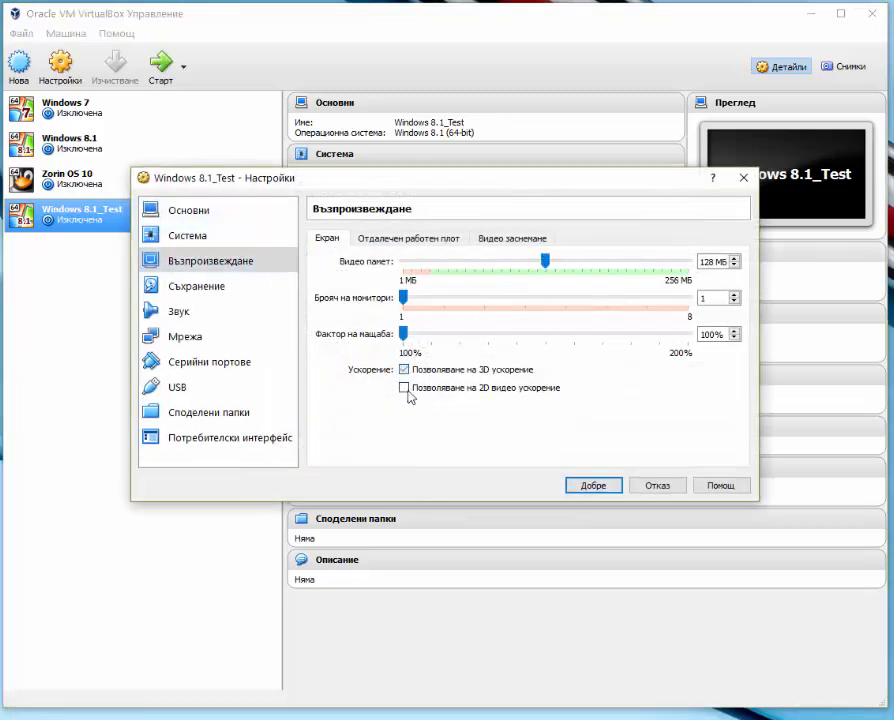
{"action": "left_click", "coordinate": [404, 388]}
{"action": "left_click_drag", "start_coordinate": [540, 266], "coordinate": [703, 287]}
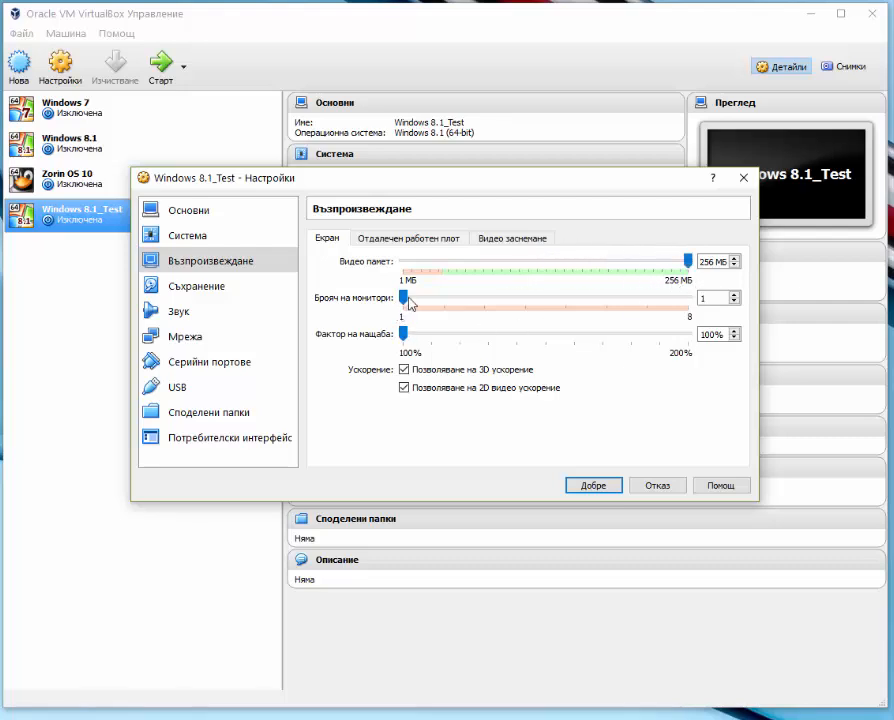
{"action": "left_click", "coordinate": [386, 240]}
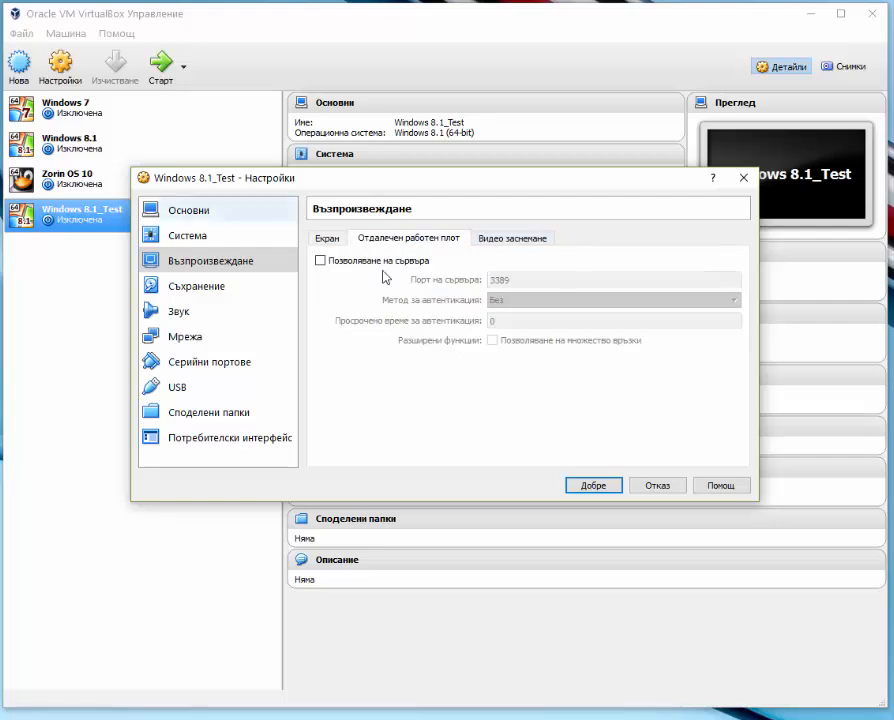
{"action": "left_click", "coordinate": [330, 240]}
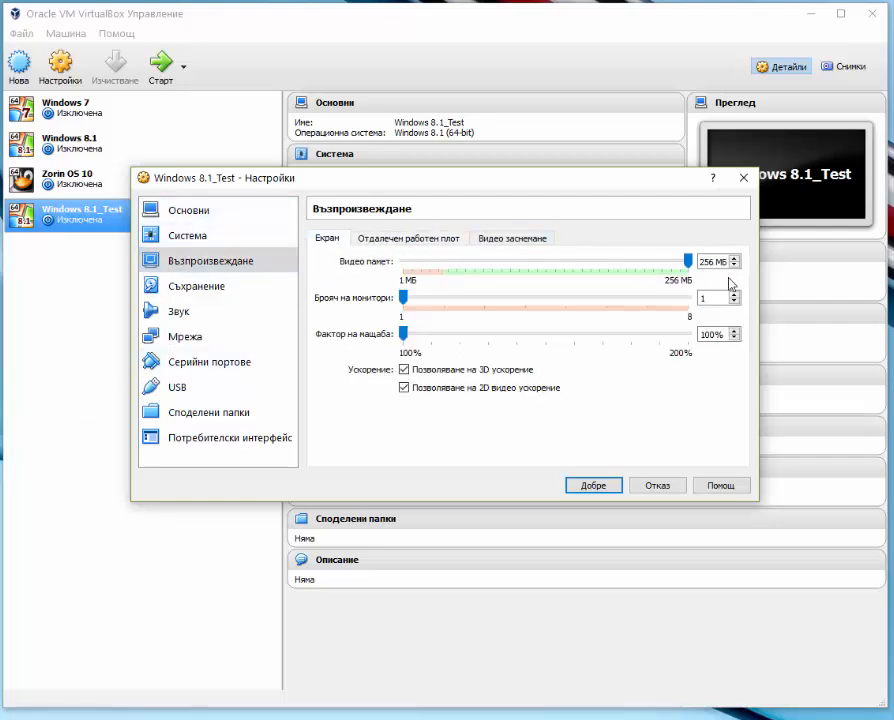
{"action": "left_click", "coordinate": [374, 238]}
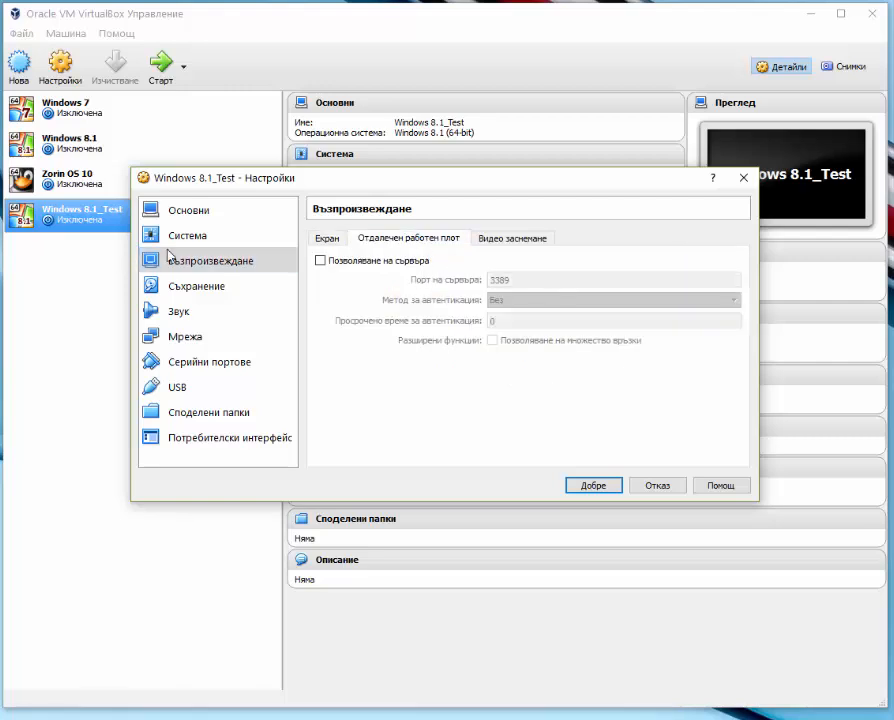
{"action": "left_click", "coordinate": [186, 287]}
Set the virtual machine's processor count to 2 and save its settings.
{"action": "left_click", "coordinate": [192, 238]}
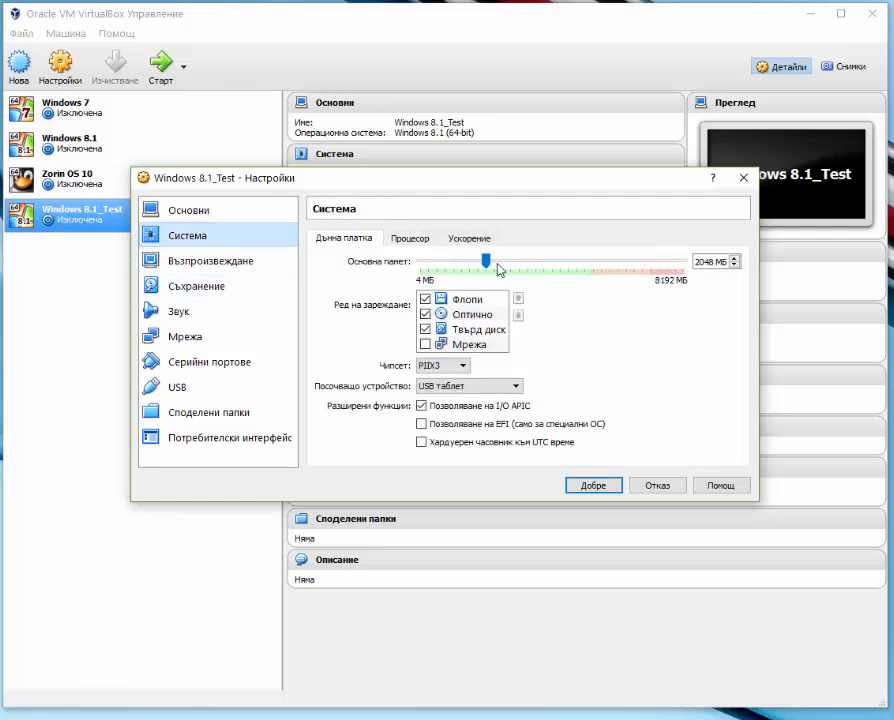
{"action": "left_click", "coordinate": [410, 239]}
{"action": "left_click_drag", "start_coordinate": [413, 266], "coordinate": [492, 340]}
{"action": "left_click_drag", "start_coordinate": [721, 310], "coordinate": [858, 298]}
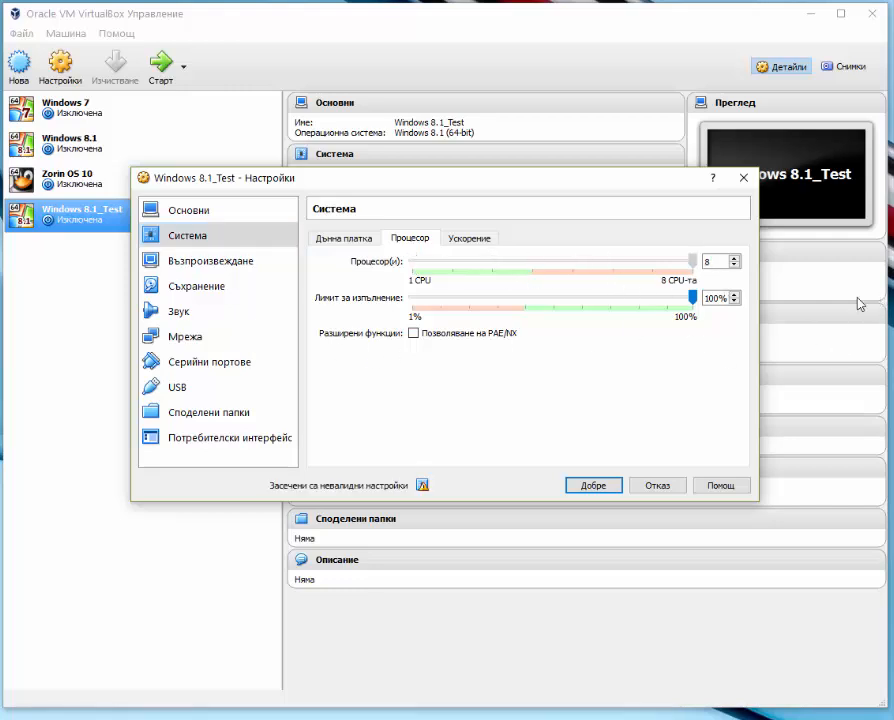
{"action": "left_click_drag", "start_coordinate": [636, 432], "coordinate": [490, 407]}
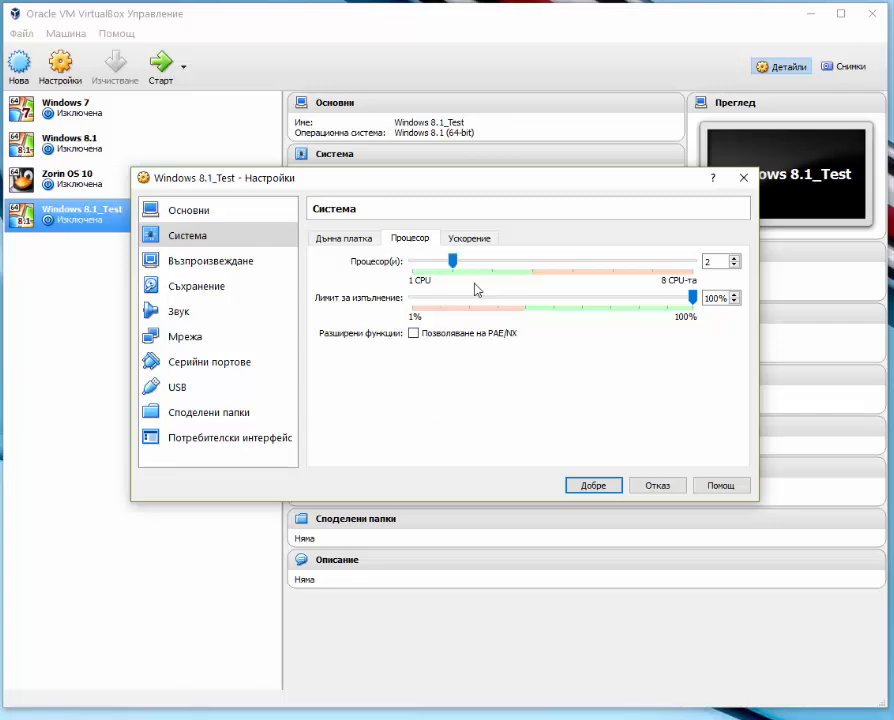
{"action": "left_click", "coordinate": [604, 486]}
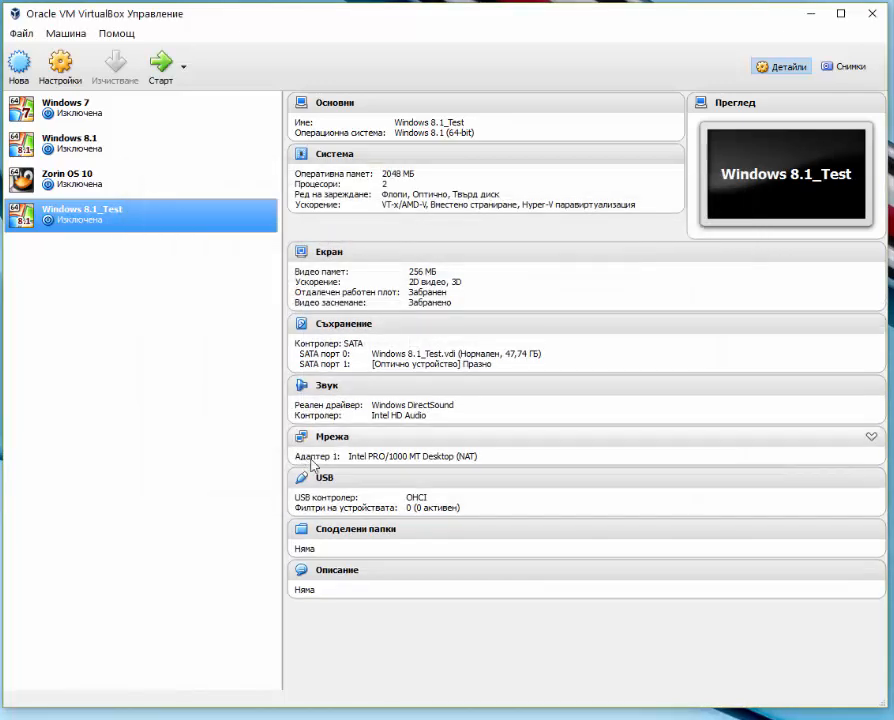
Start Windows 8.1_Test using Win81-x64-en-US-May2015.iso as the startup disk.
{"action": "left_click", "coordinate": [158, 76]}
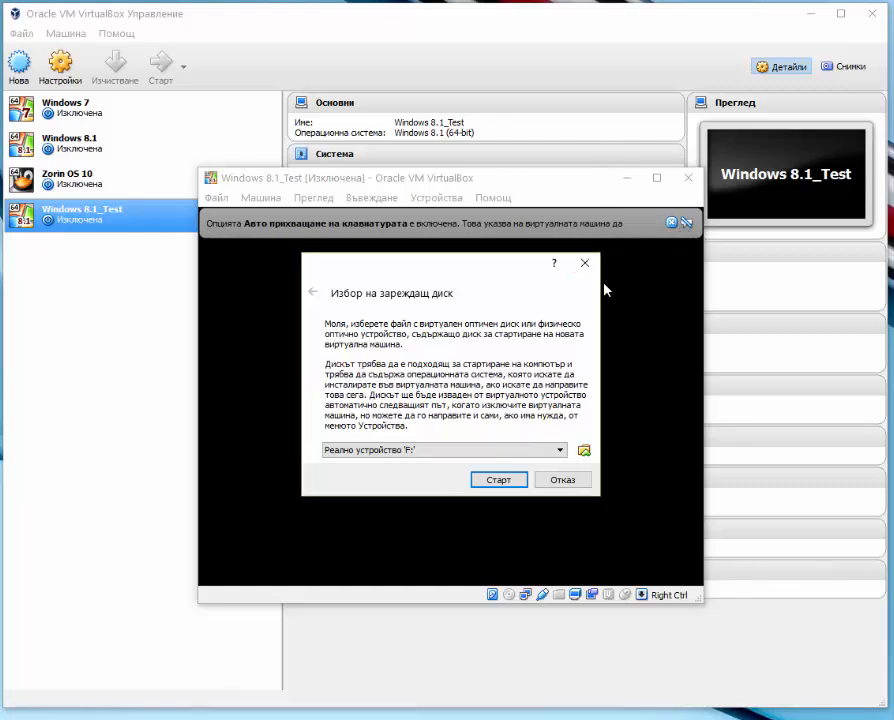
{"action": "left_click", "coordinate": [584, 450]}
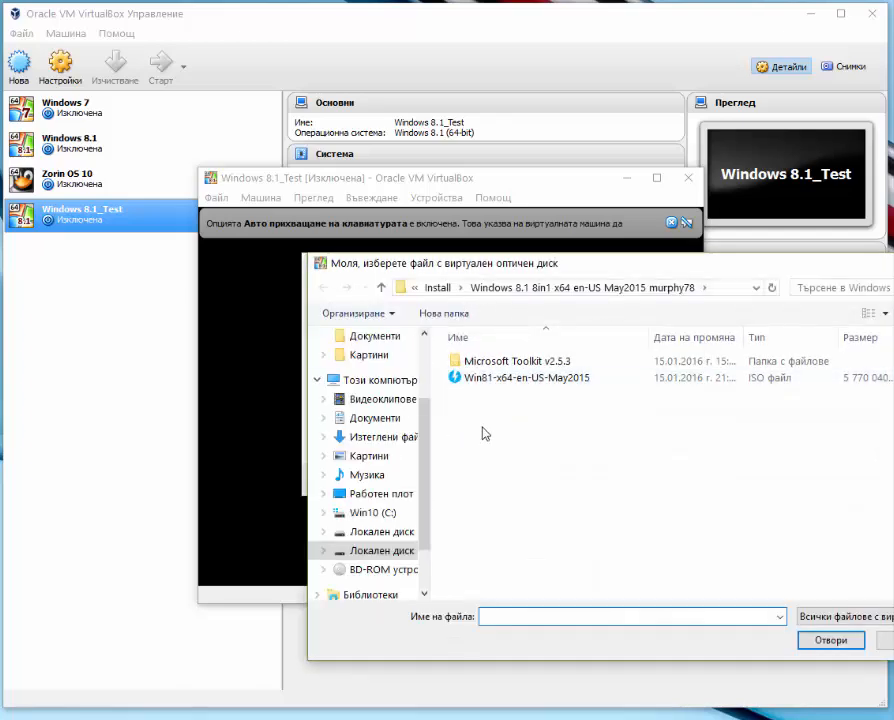
{"action": "left_click", "coordinate": [604, 384]}
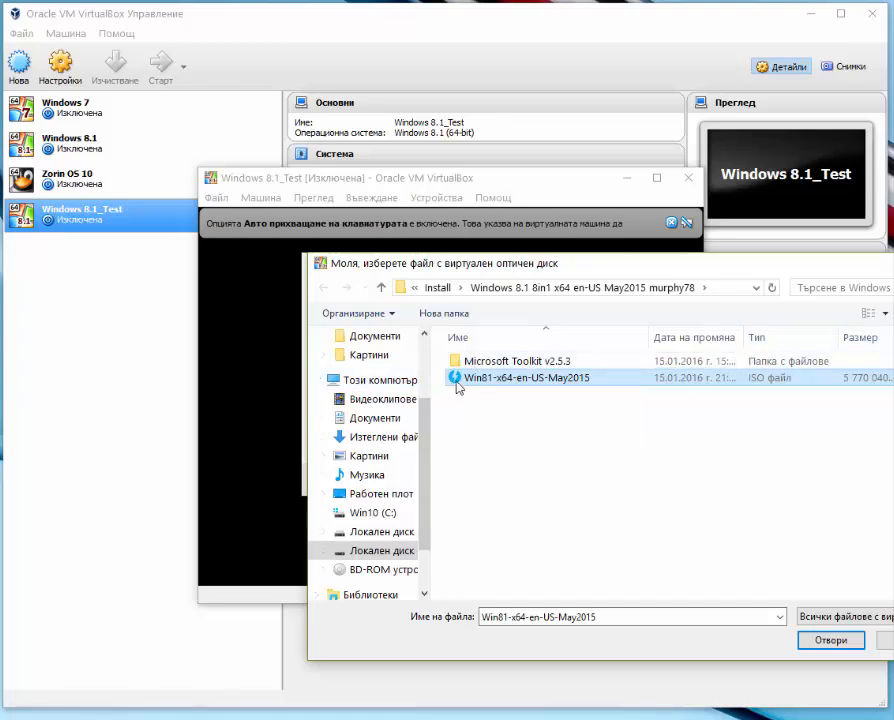
{"action": "left_click", "coordinate": [836, 640]}
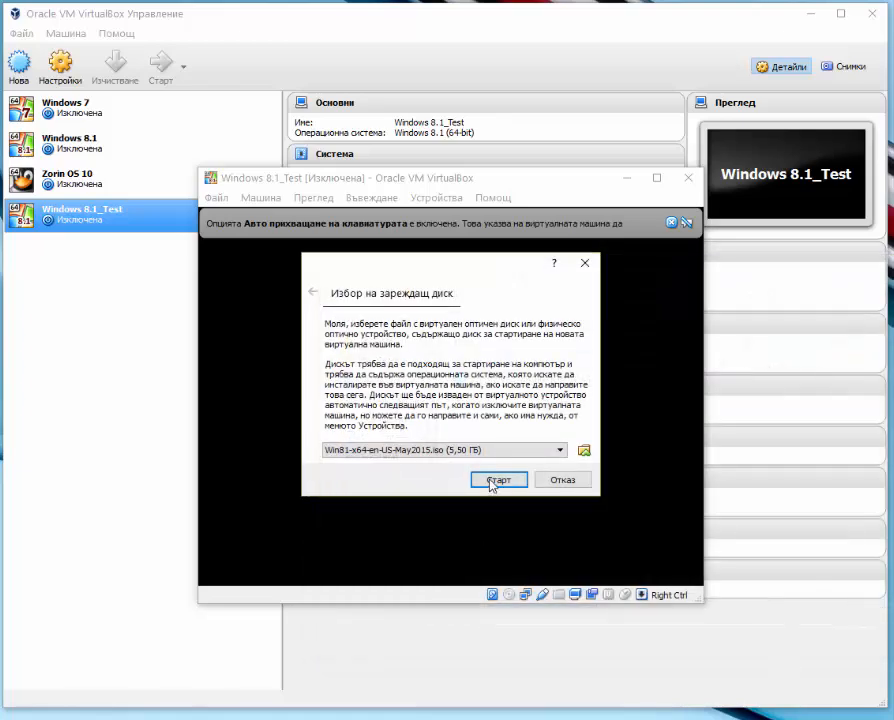
{"action": "left_click", "coordinate": [498, 483]}
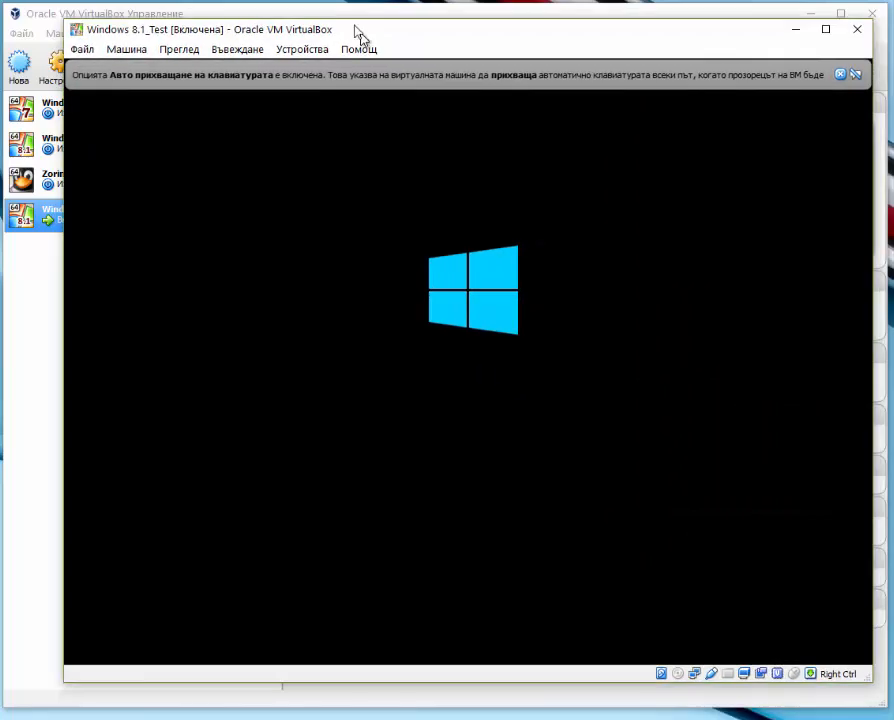
Reposition the running virtual machine's window and dismiss the keyboard capture and mouse integration notices.
{"action": "left_click_drag", "start_coordinate": [357, 33], "coordinate": [338, 40]}
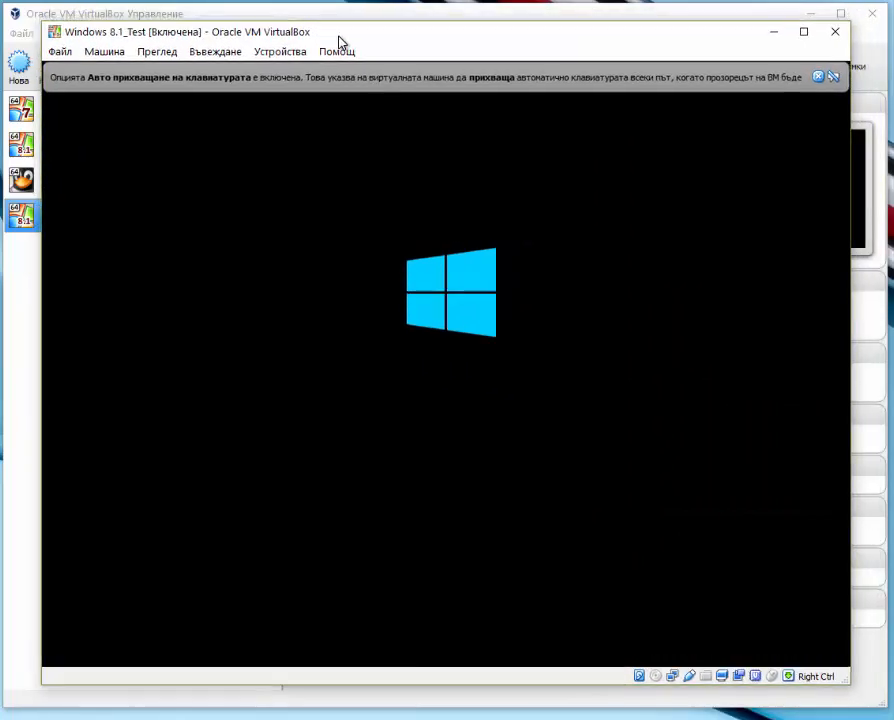
{"action": "left_click", "coordinate": [819, 77]}
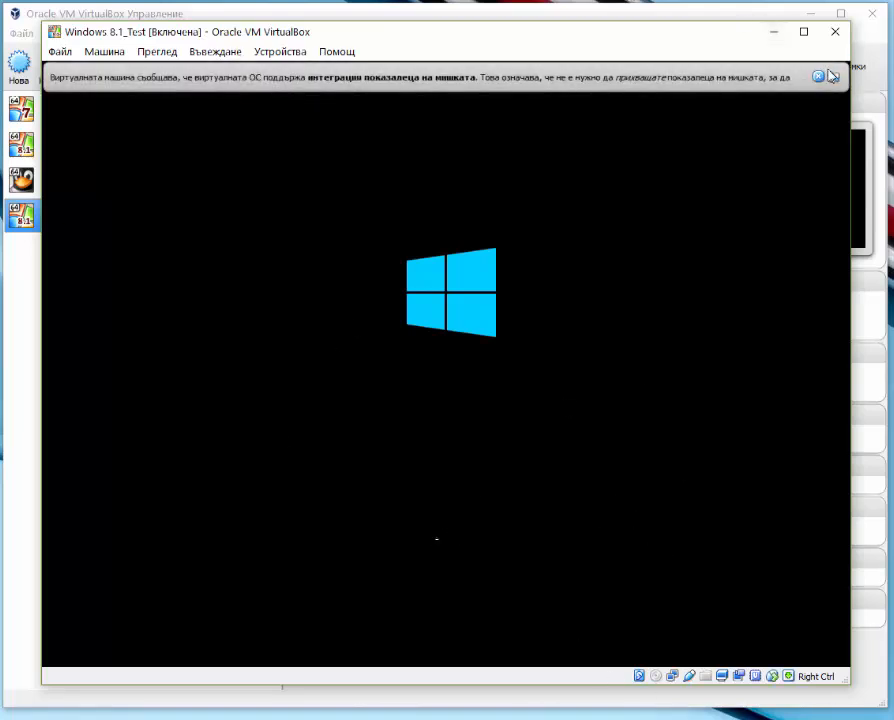
{"action": "left_click", "coordinate": [825, 78]}
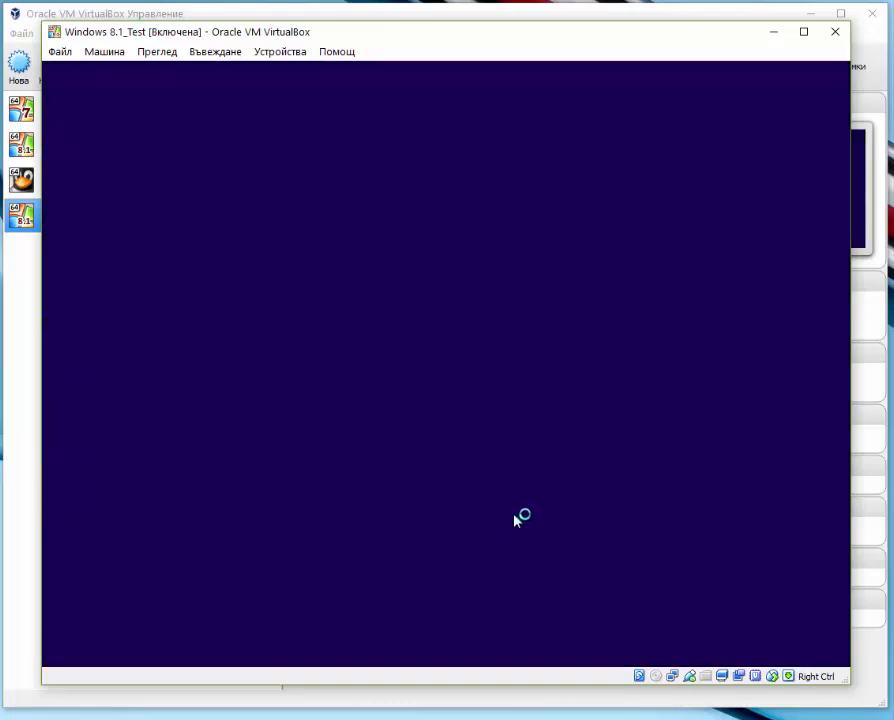
Set the setup language and time format to English (United States) with the US keyboard, and start the installation.
{"action": "left_click", "coordinate": [440, 377]}
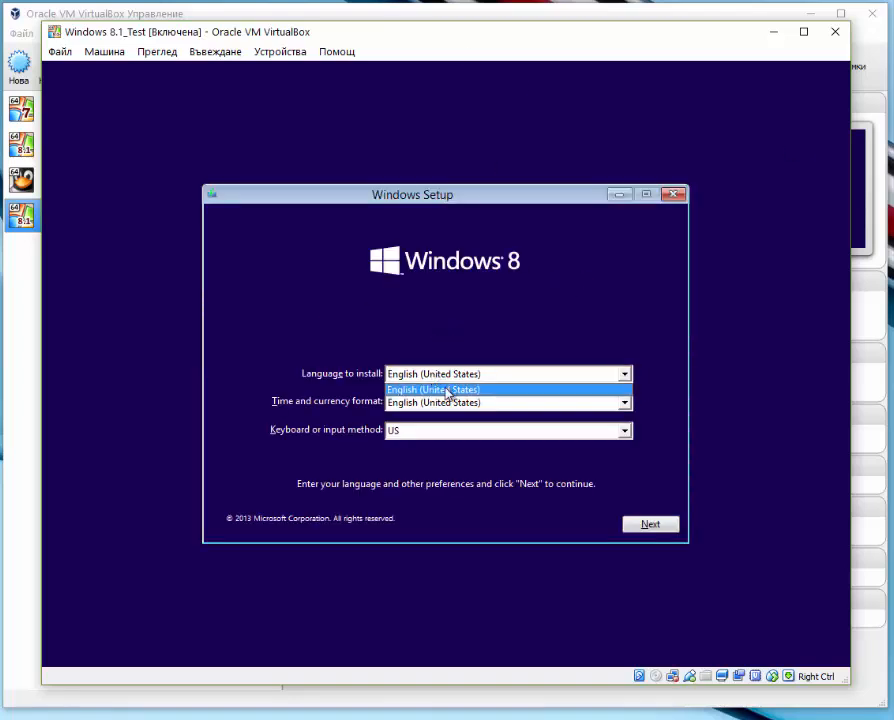
{"action": "left_click", "coordinate": [447, 390]}
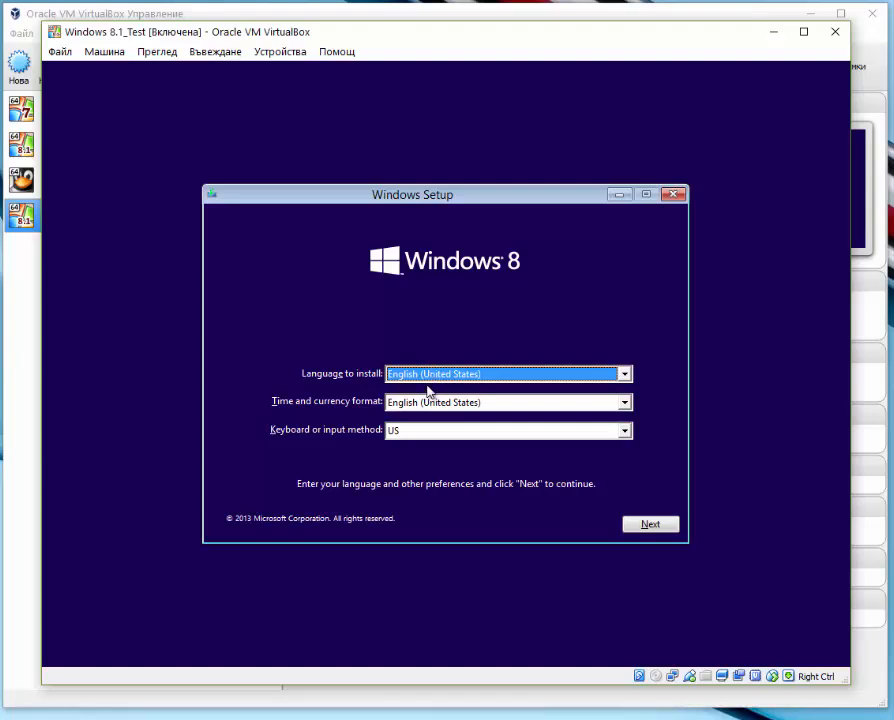
{"action": "left_click", "coordinate": [429, 377]}
{"action": "left_click", "coordinate": [428, 391]}
{"action": "left_click", "coordinate": [429, 403]}
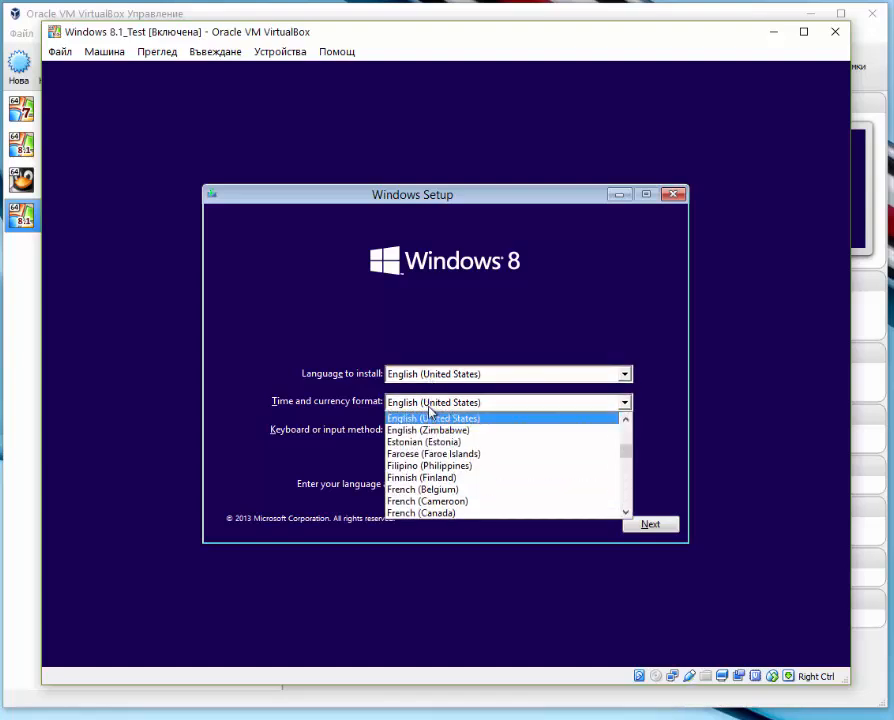
{"action": "left_click", "coordinate": [431, 404]}
{"action": "left_click", "coordinate": [433, 429]}
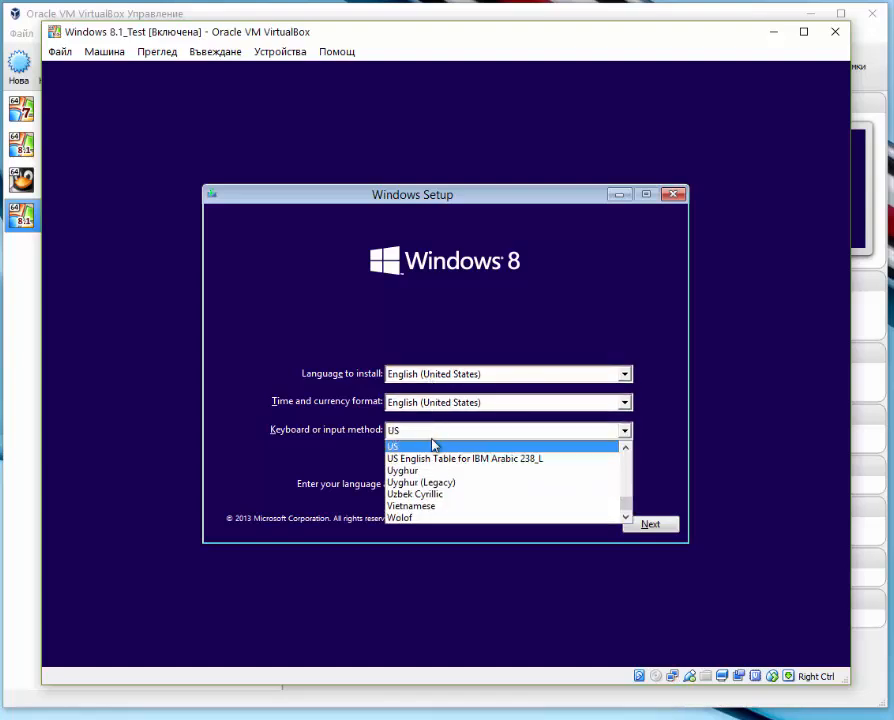
{"action": "left_click", "coordinate": [428, 447]}
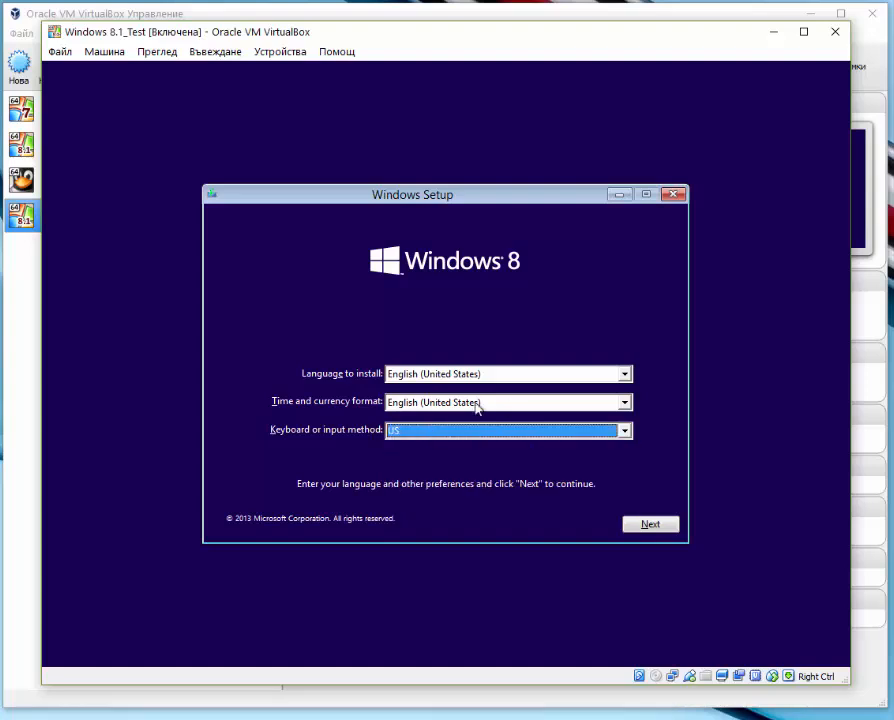
{"action": "left_click", "coordinate": [646, 526]}
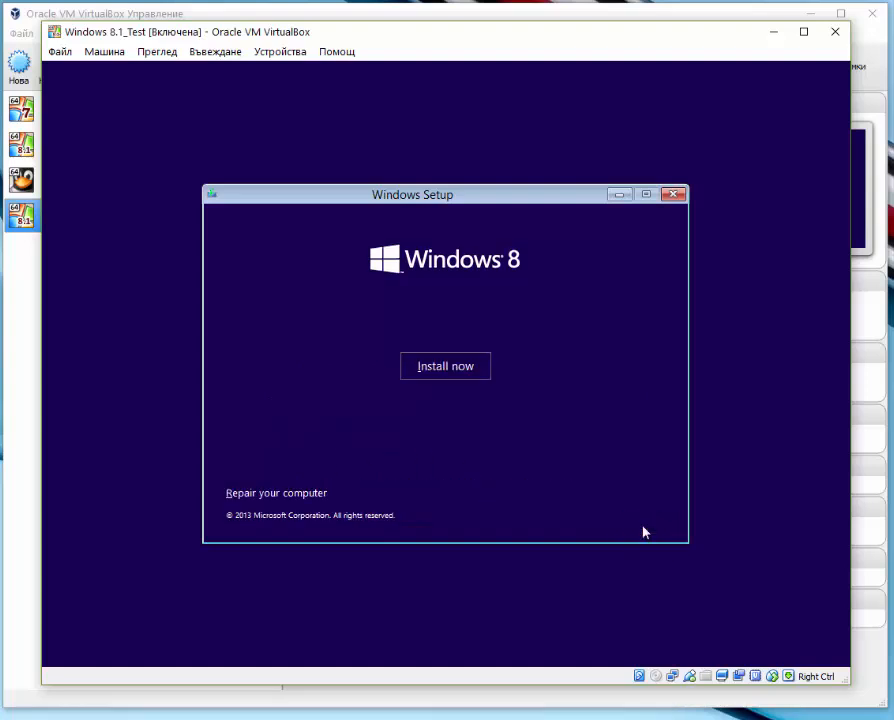
{"action": "left_click", "coordinate": [448, 374]}
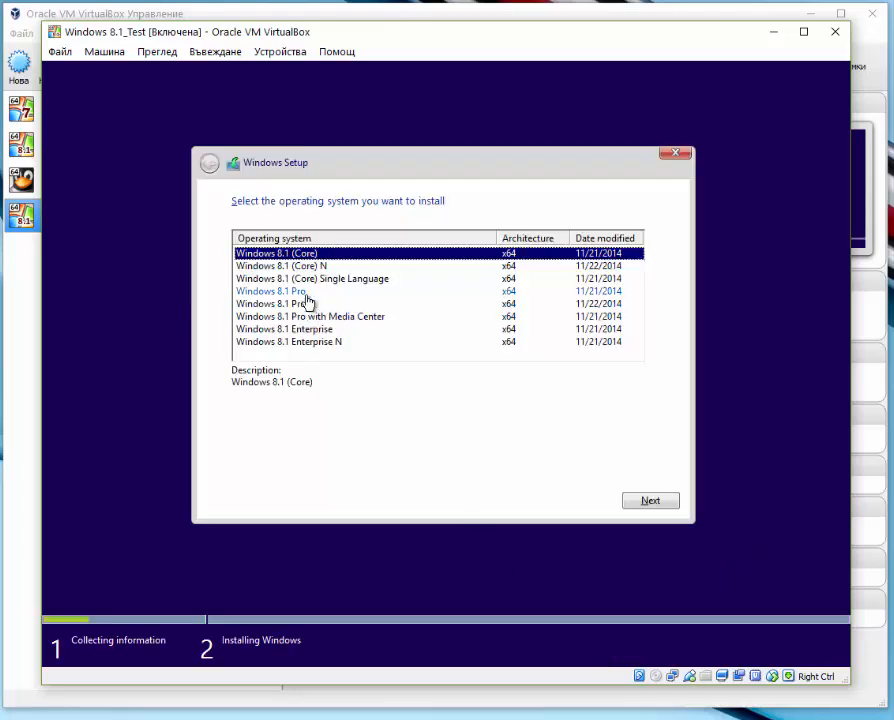
Look through the Windows 8.1 editions offered for installation, comparing the Core, Pro and Enterprise variants.
{"action": "left_click", "coordinate": [306, 293]}
{"action": "left_click", "coordinate": [310, 342]}
{"action": "left_click", "coordinate": [311, 330]}
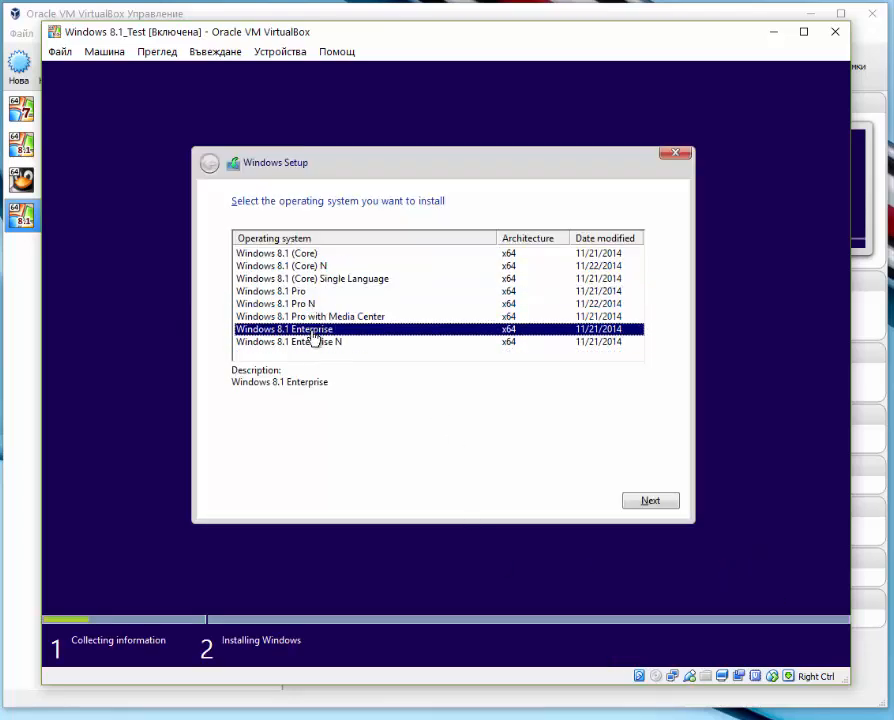
{"action": "left_click", "coordinate": [309, 318]}
{"action": "left_click", "coordinate": [299, 293]}
{"action": "left_click", "coordinate": [298, 303]}
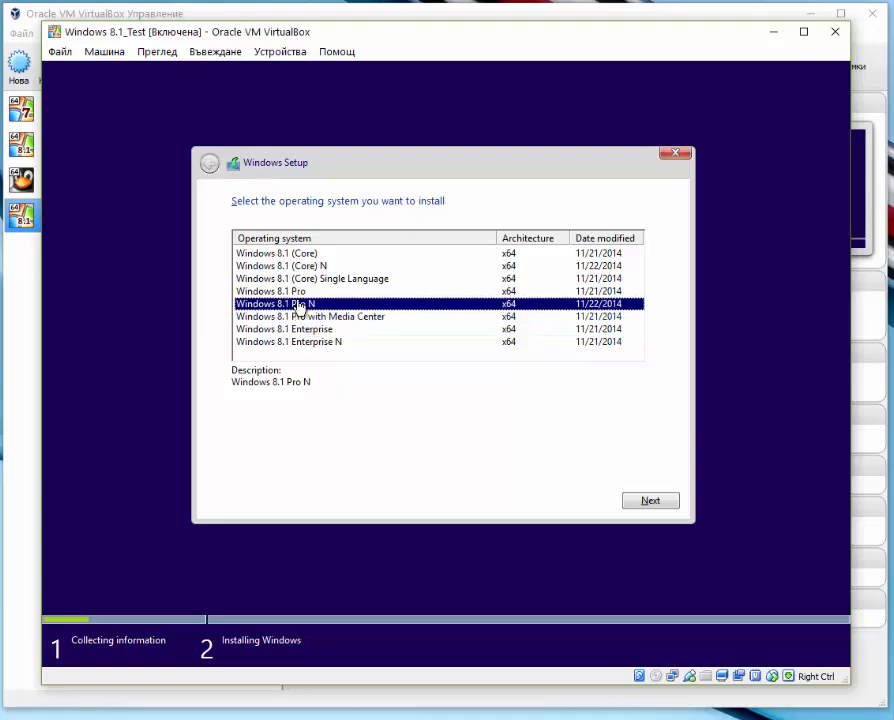
{"action": "left_click", "coordinate": [301, 292]}
{"action": "left_click", "coordinate": [313, 279]}
{"action": "left_click", "coordinate": [300, 254]}
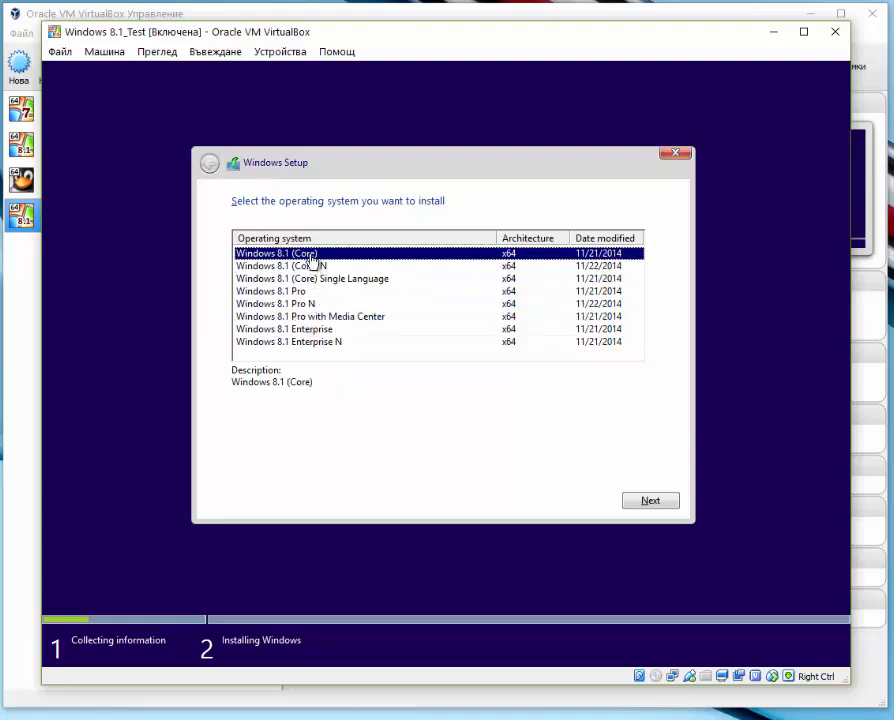
{"action": "left_click", "coordinate": [300, 266]}
{"action": "left_click", "coordinate": [312, 254]}
{"action": "left_click", "coordinate": [312, 292]}
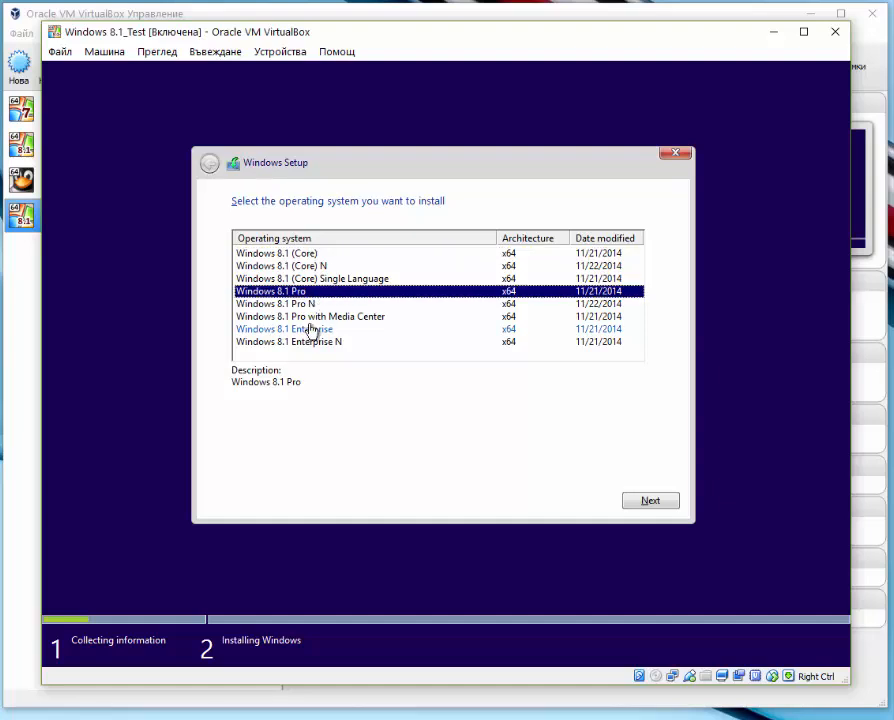
{"action": "left_click", "coordinate": [315, 329]}
{"action": "left_click", "coordinate": [300, 292]}
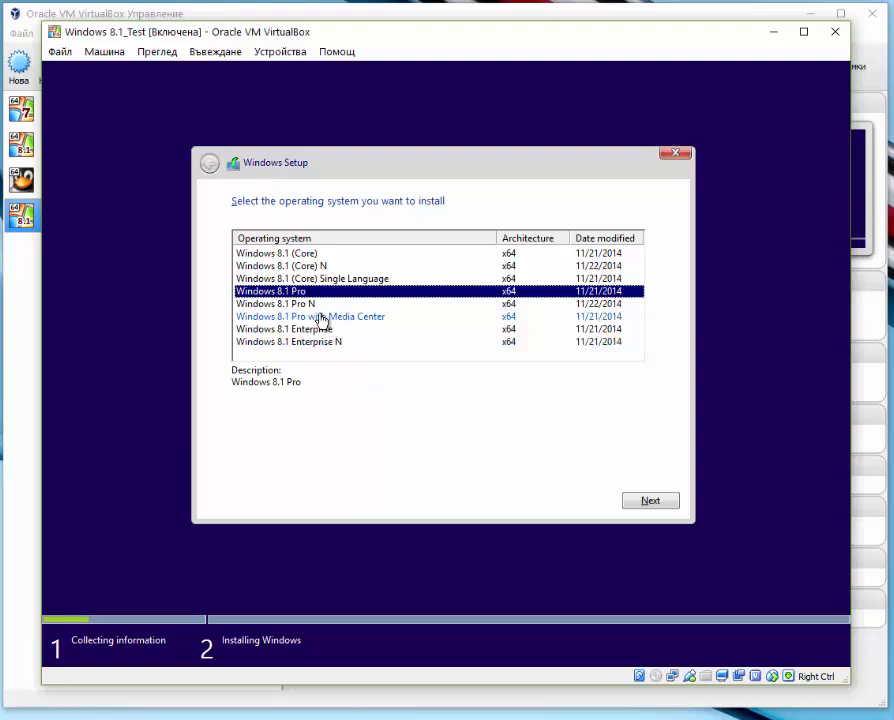
Choose Windows 8.1 Pro N as the edition to install and accept its license terms.
{"action": "left_click", "coordinate": [308, 303]}
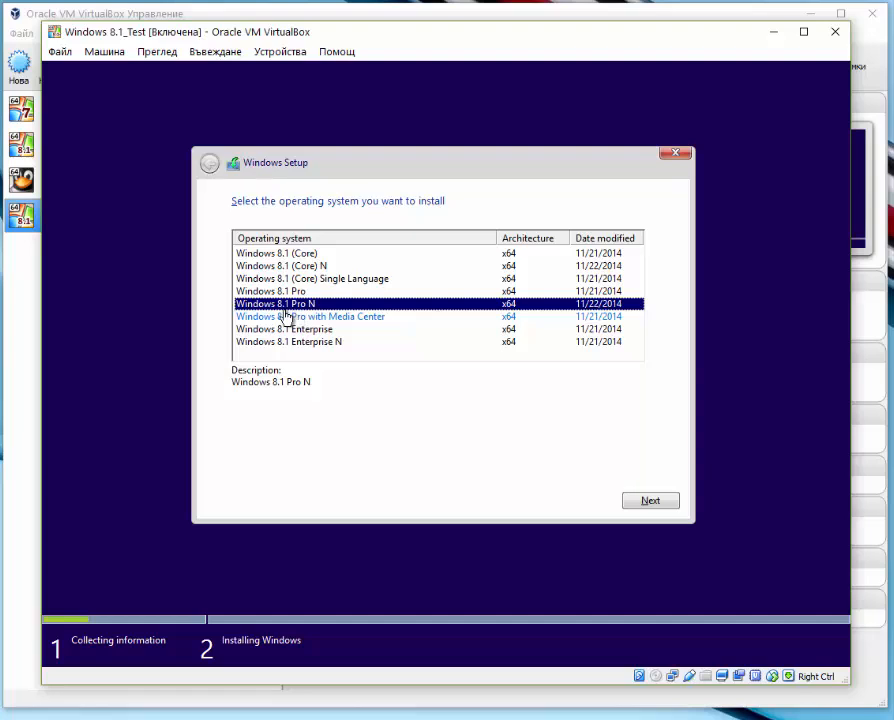
{"action": "left_click", "coordinate": [648, 501]}
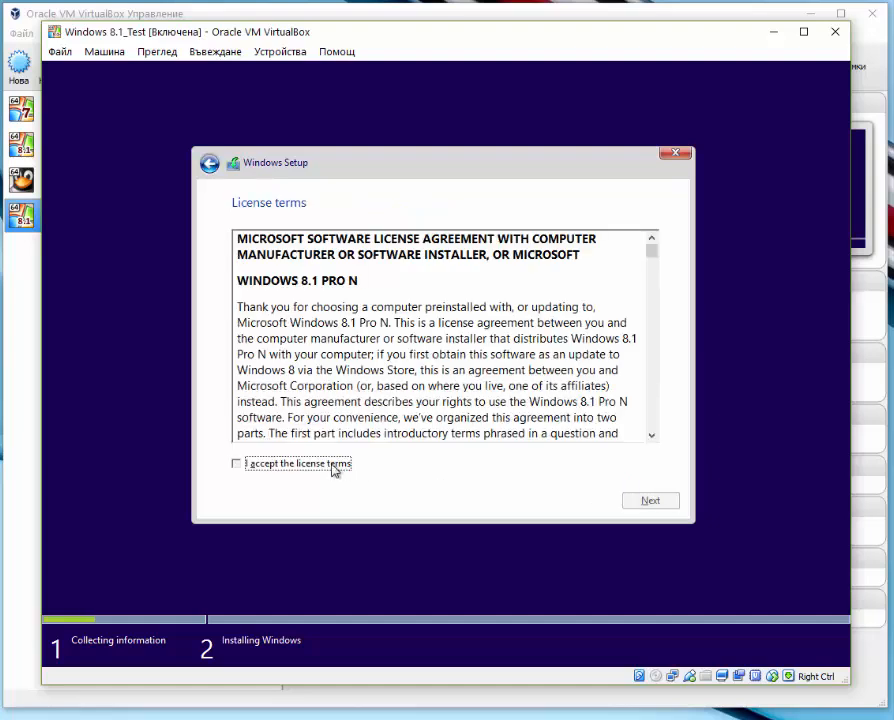
{"action": "left_click", "coordinate": [355, 465]}
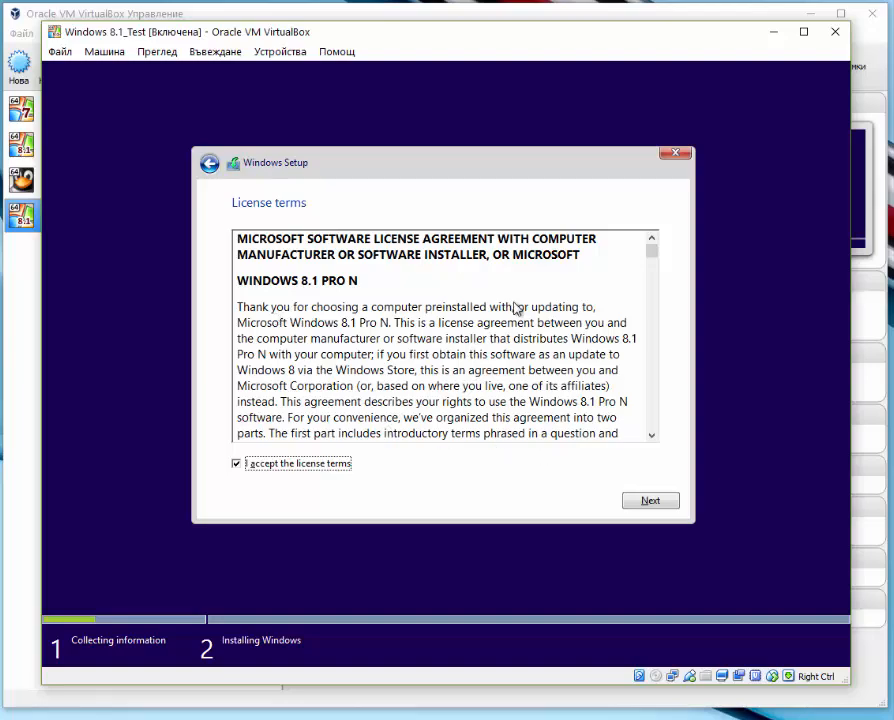
{"action": "left_click_drag", "start_coordinate": [648, 253], "coordinate": [646, 438]}
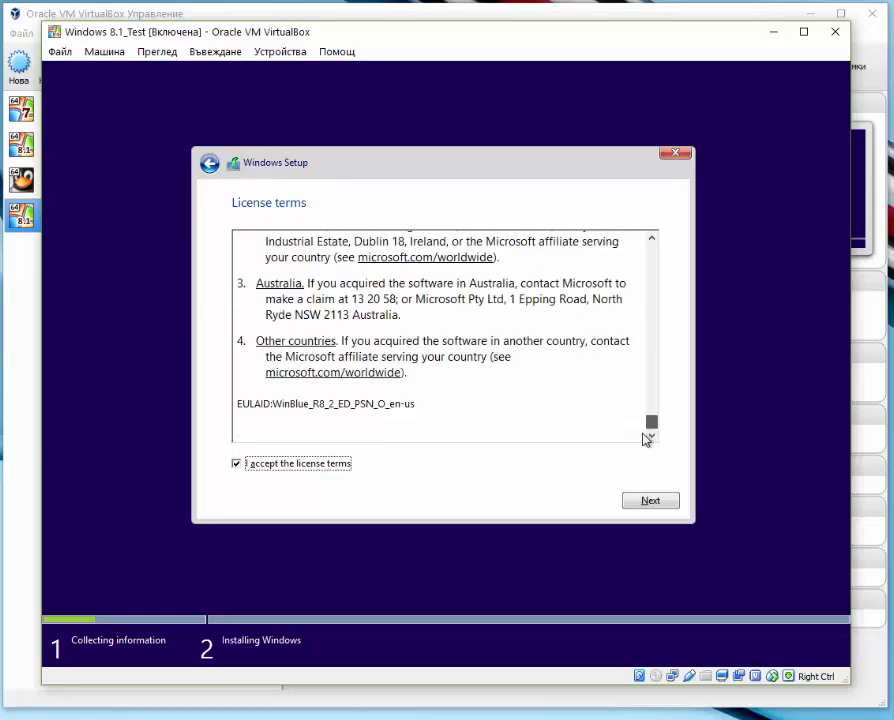
{"action": "left_click", "coordinate": [656, 505]}
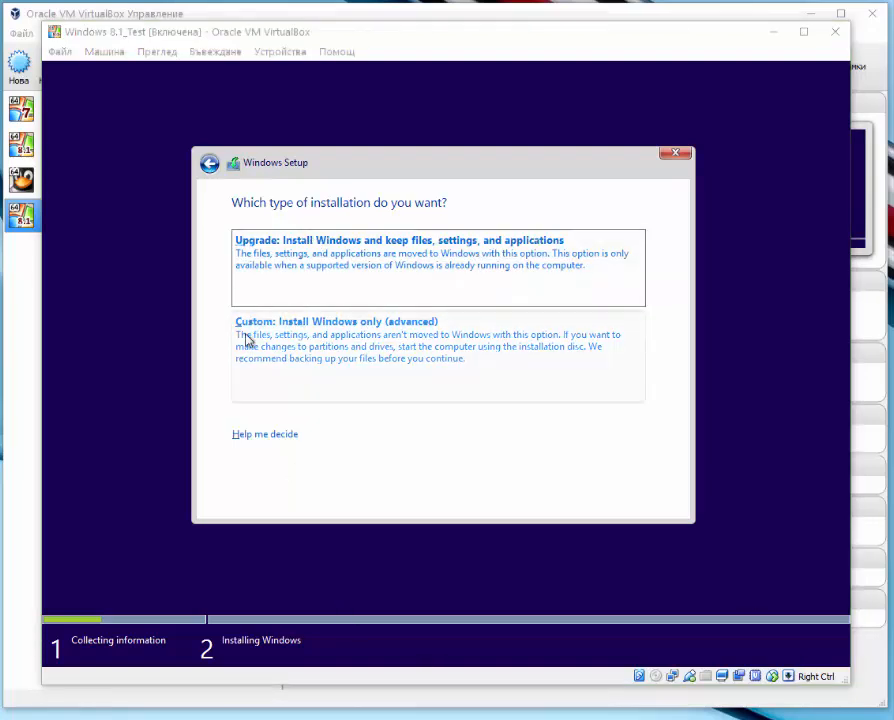
Choose the custom Windows-only installation and select the unallocated space on Drive 0.
{"action": "left_click", "coordinate": [288, 332]}
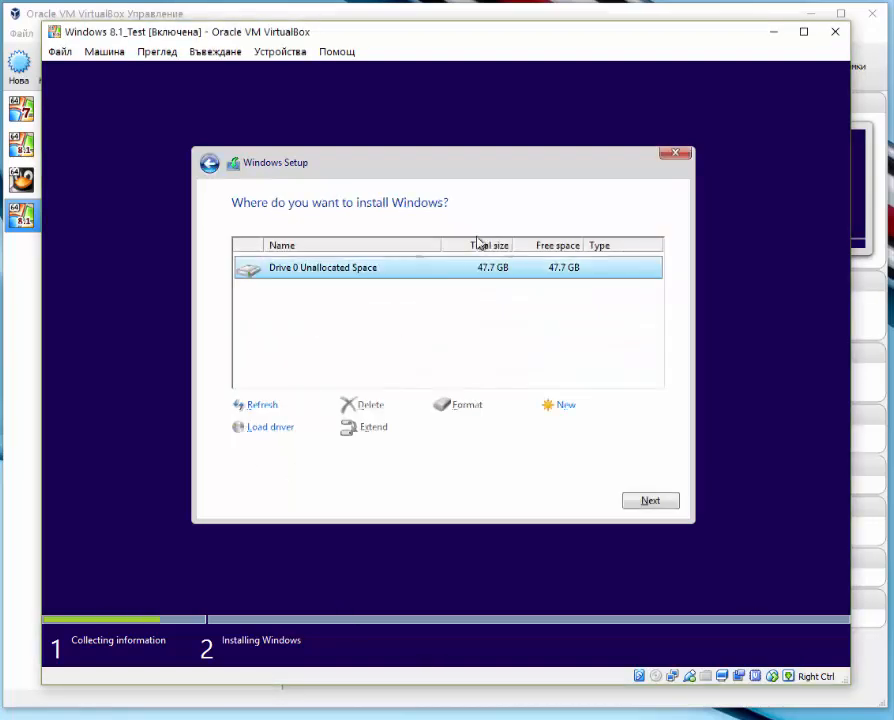
{"action": "left_click", "coordinate": [394, 308]}
{"action": "left_click", "coordinate": [252, 270]}
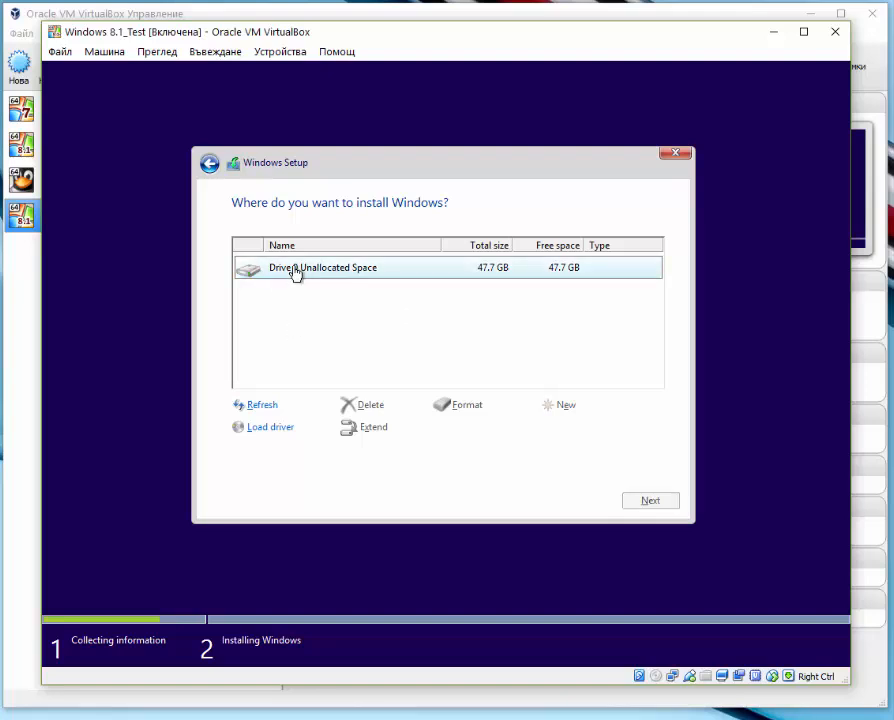
{"action": "left_click", "coordinate": [245, 298]}
{"action": "left_click", "coordinate": [435, 267]}
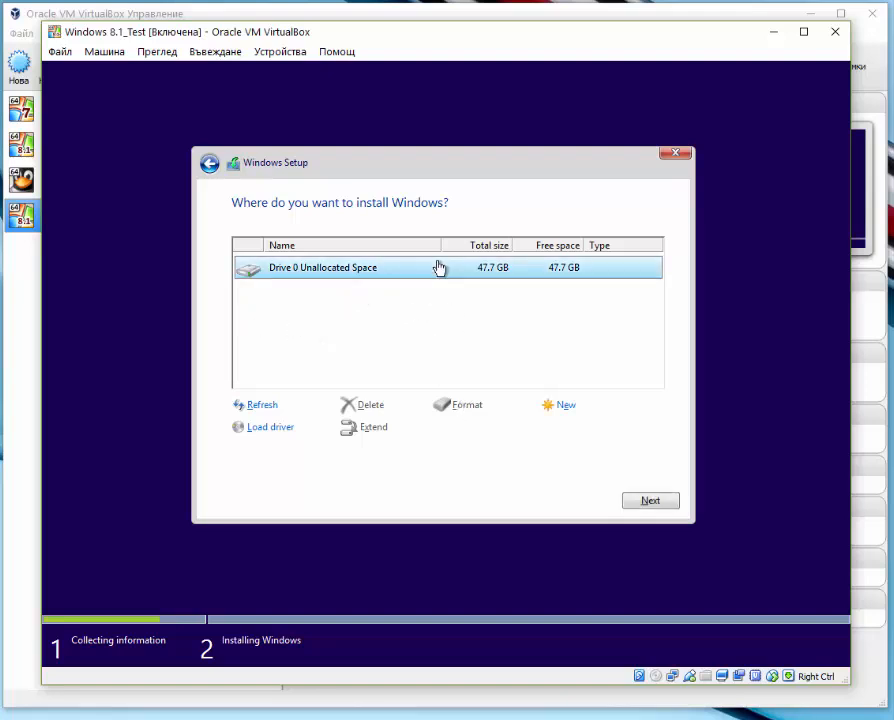
Create a new 10000 MB partition from the unallocated space on Drive 0.
{"action": "left_click", "coordinate": [566, 405]}
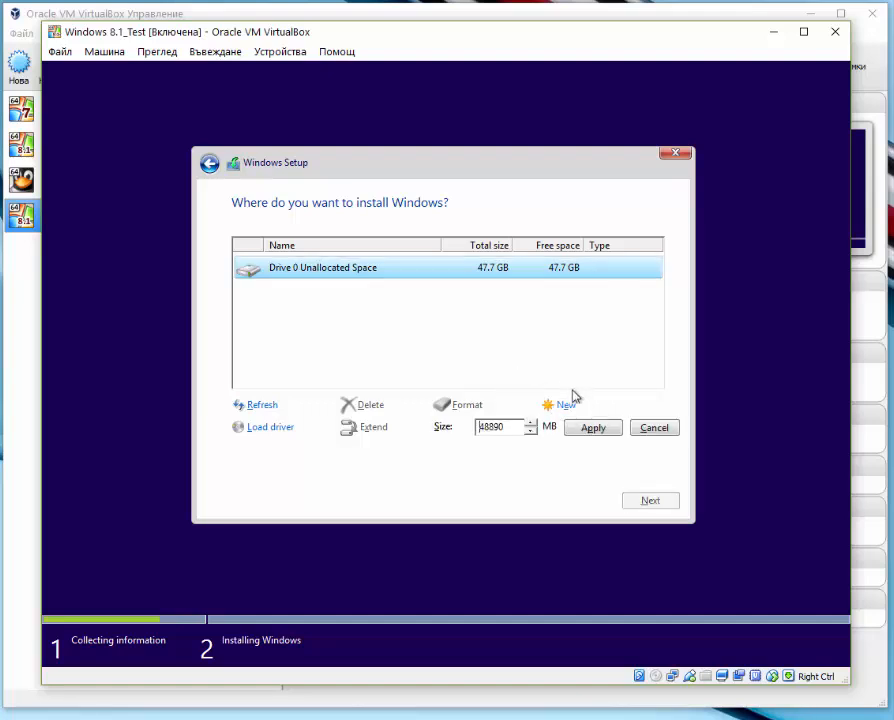
{"action": "double_click", "coordinate": [520, 430]}
{"action": "type", "text": "4"}
{"action": "key", "text": "BackSpace"}
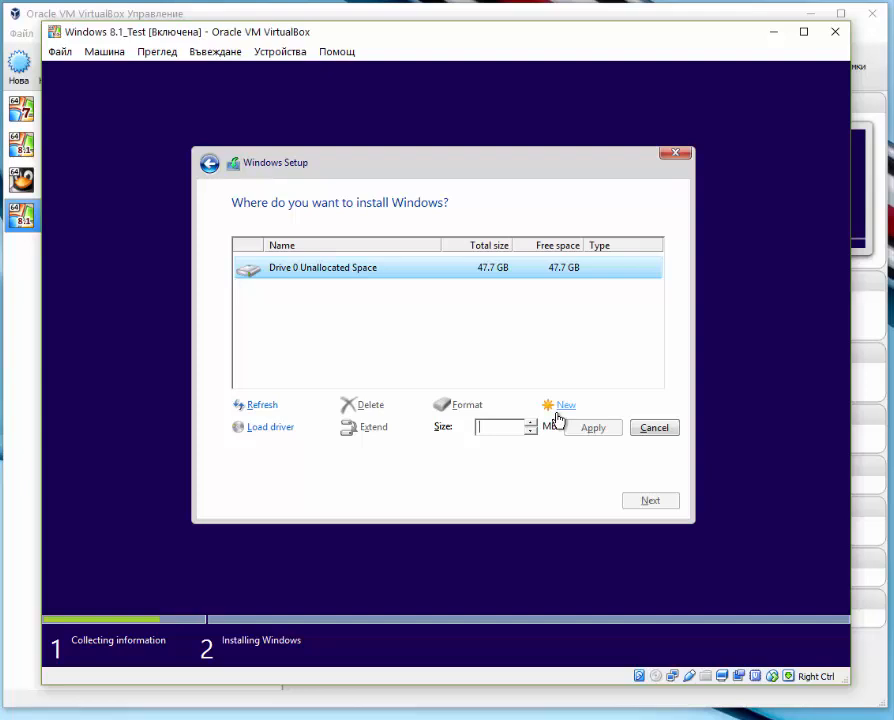
{"action": "type", "text": "10000"}
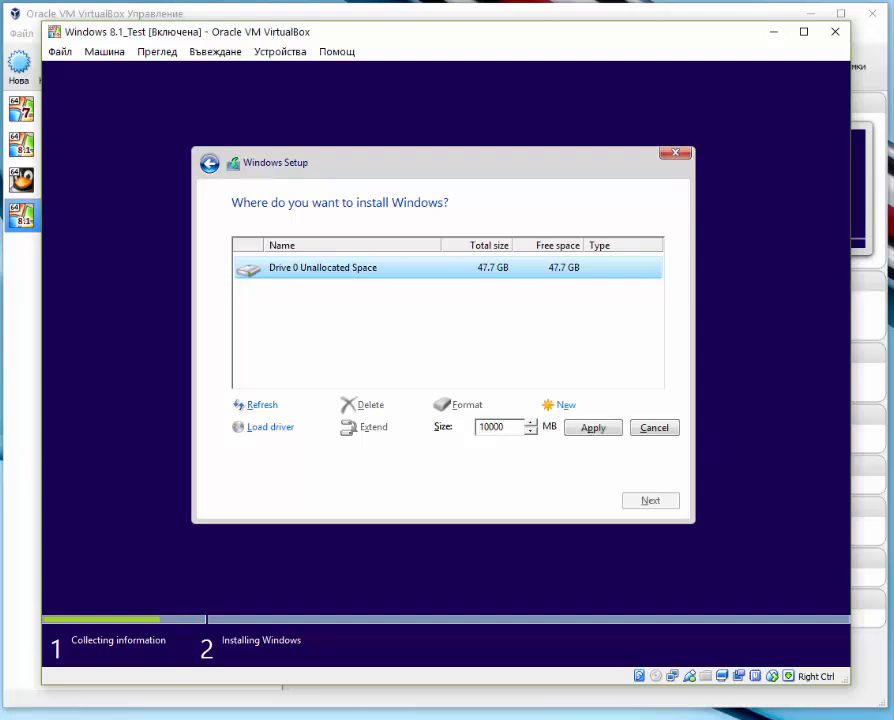
{"action": "left_click", "coordinate": [592, 429]}
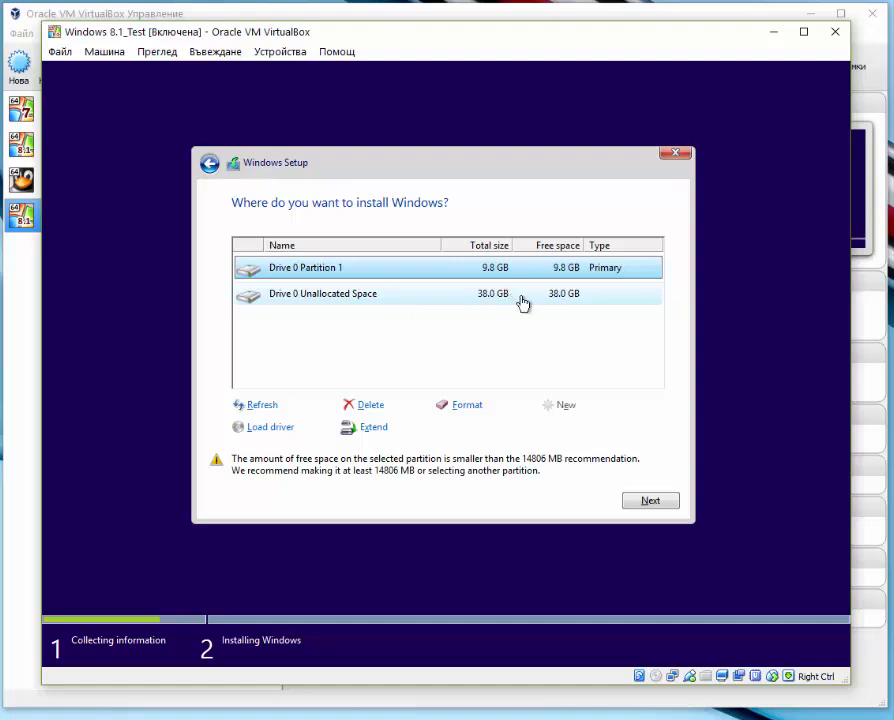
Install Windows on the remaining unallocated space of Drive 0 and restart when setup requires it.
{"action": "left_click", "coordinate": [522, 296]}
{"action": "left_click", "coordinate": [652, 502]}
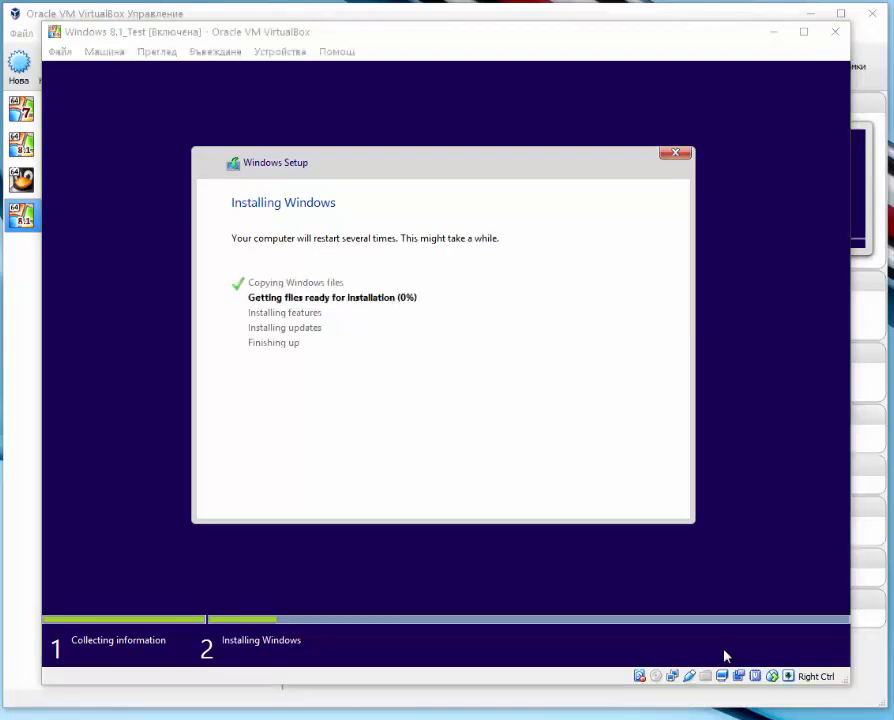
{"action": "left_click", "coordinate": [397, 297]}
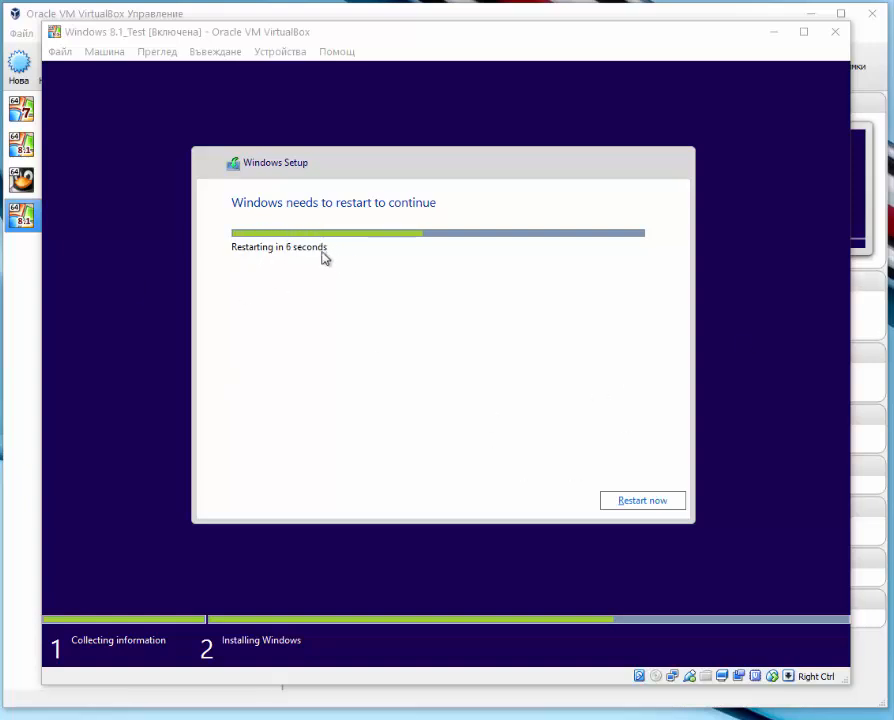
{"action": "left_click", "coordinate": [643, 502]}
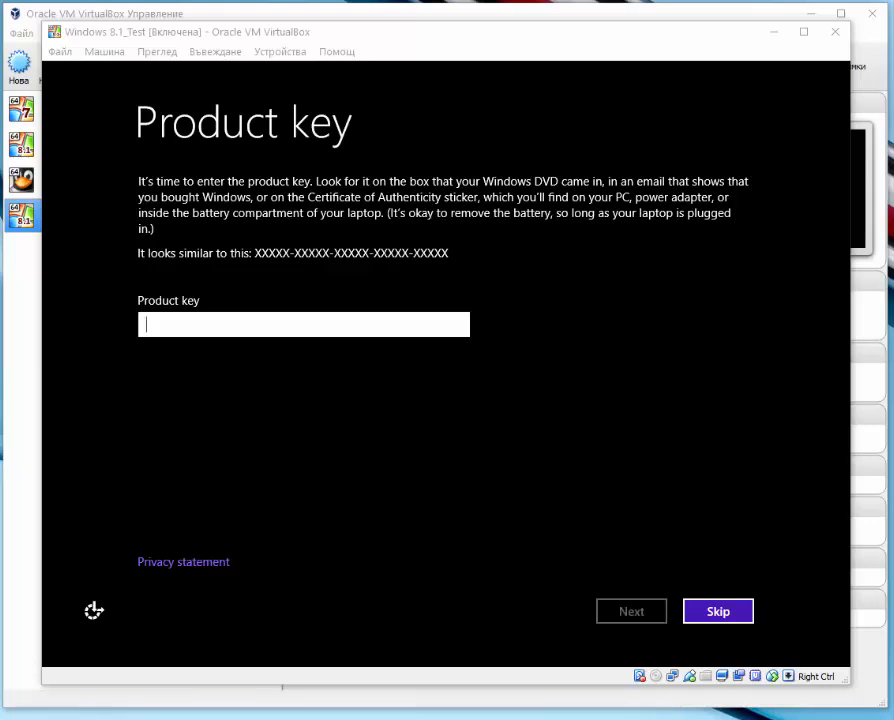
Skip entering the product key and name the PC PWBG.
{"action": "left_click", "coordinate": [720, 611]}
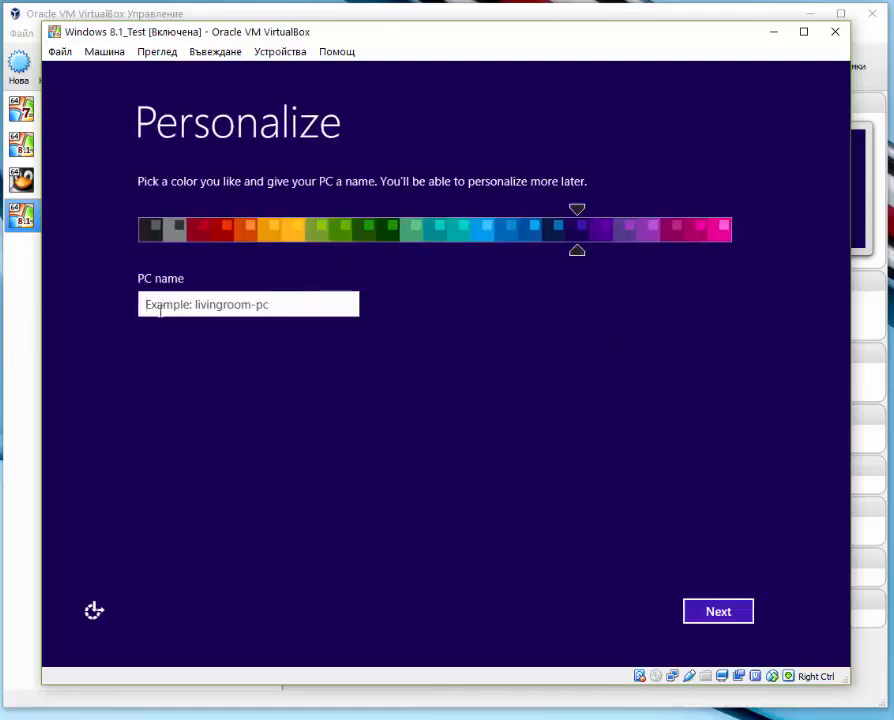
{"action": "type", "text": "PWBG"}
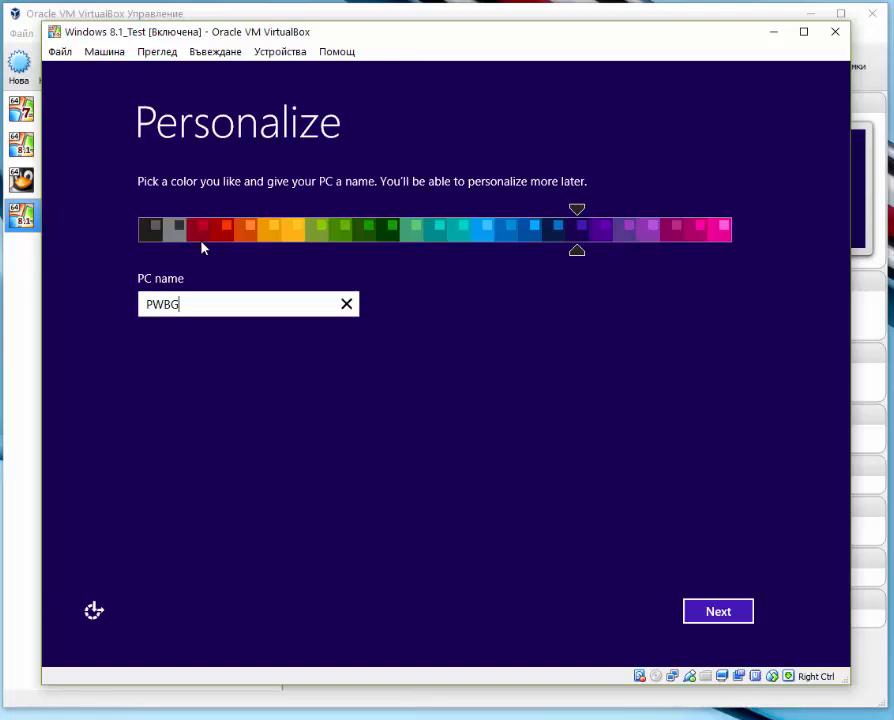
Try several personalization colors, settle on the lighter yellow-orange one, and continue to the settings page.
{"action": "left_click_drag", "start_coordinate": [145, 231], "coordinate": [724, 233]}
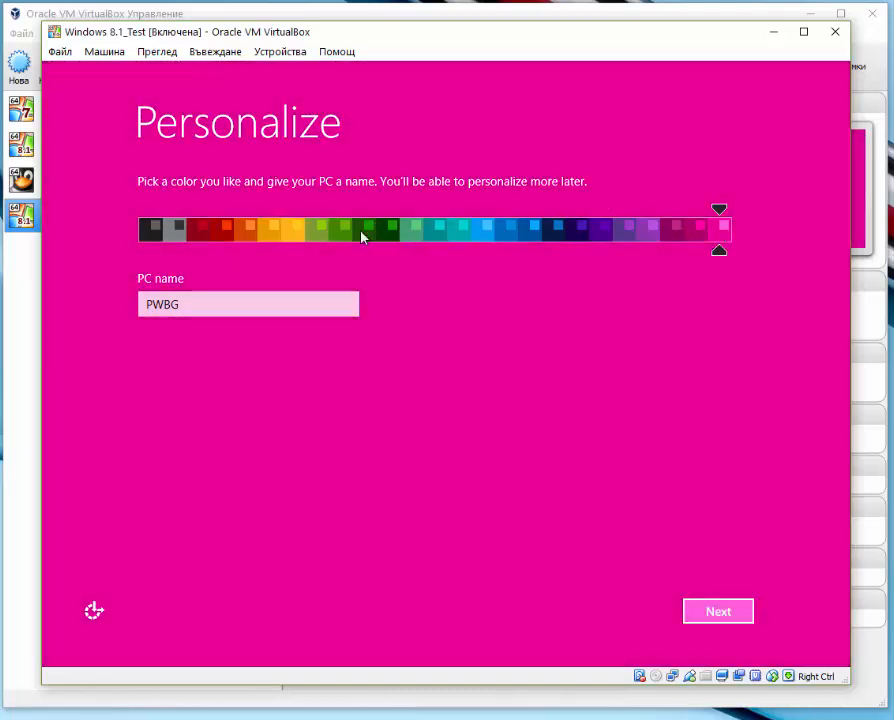
{"action": "left_click", "coordinate": [368, 234]}
{"action": "left_click", "coordinate": [387, 236]}
{"action": "left_click", "coordinate": [300, 241]}
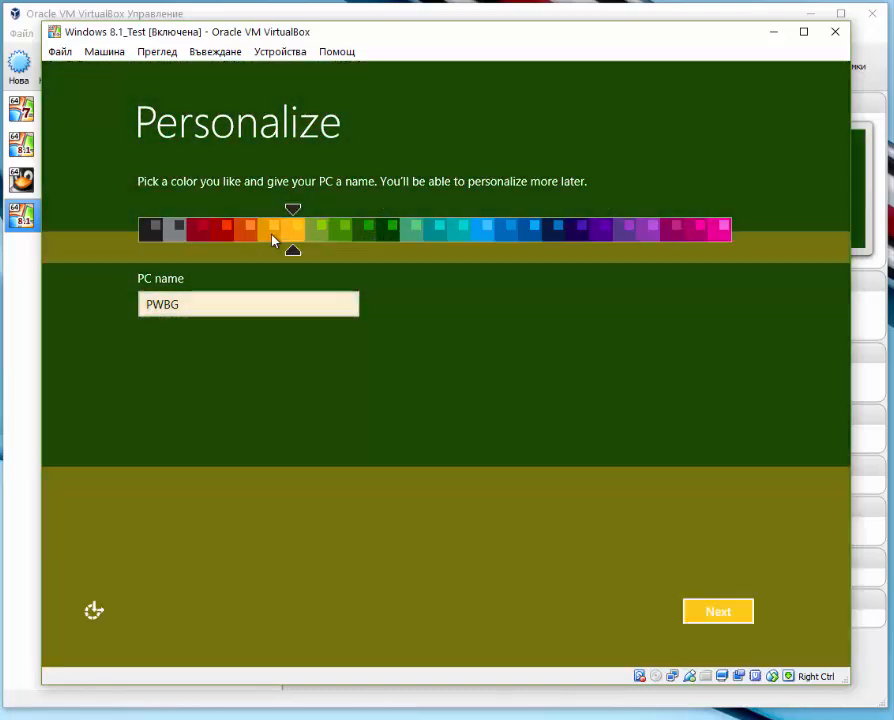
{"action": "left_click", "coordinate": [273, 240]}
{"action": "left_click", "coordinate": [291, 239]}
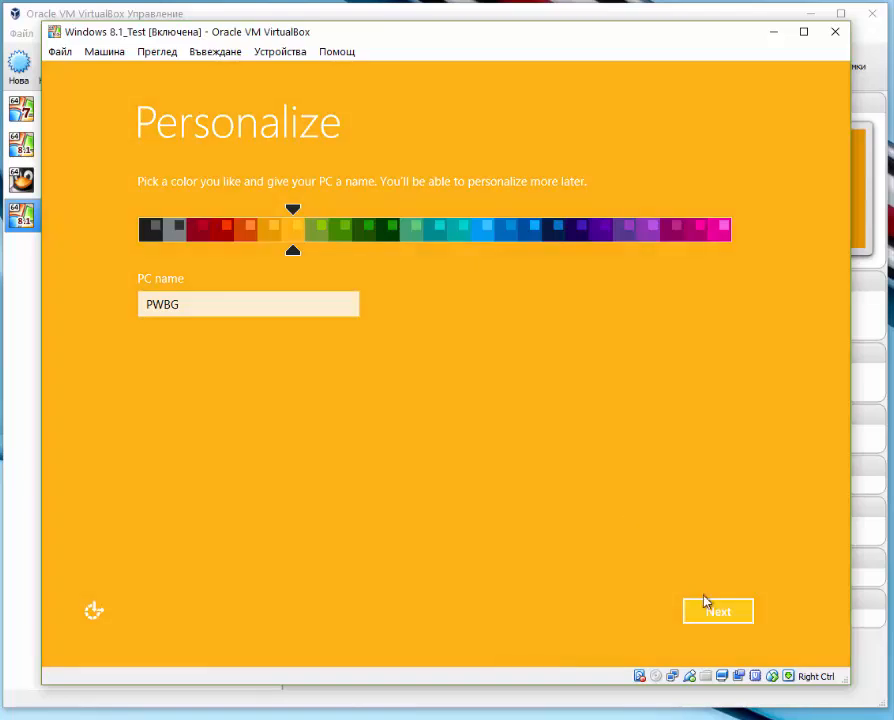
{"action": "left_click", "coordinate": [722, 615]}
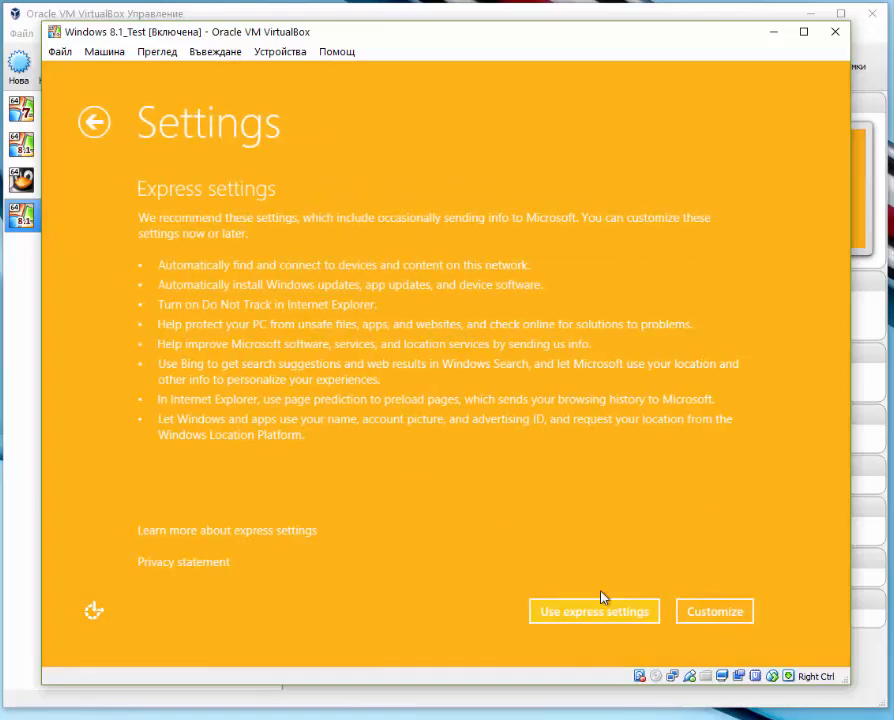
Accept the express settings and go to the email or phone field of the Microsoft account sign-in.
{"action": "left_click", "coordinate": [590, 613]}
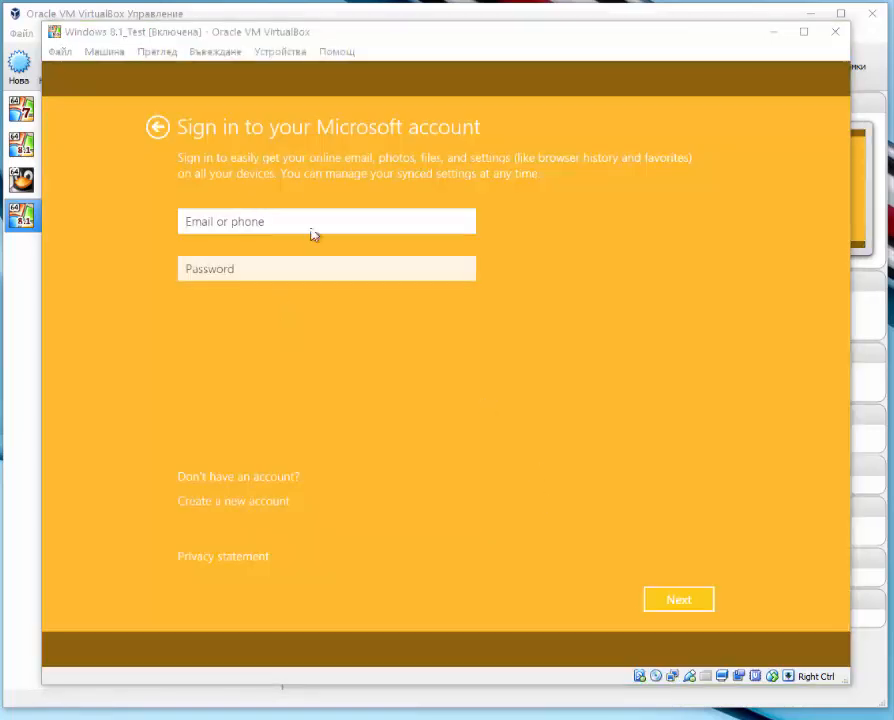
{"action": "left_click", "coordinate": [332, 227]}
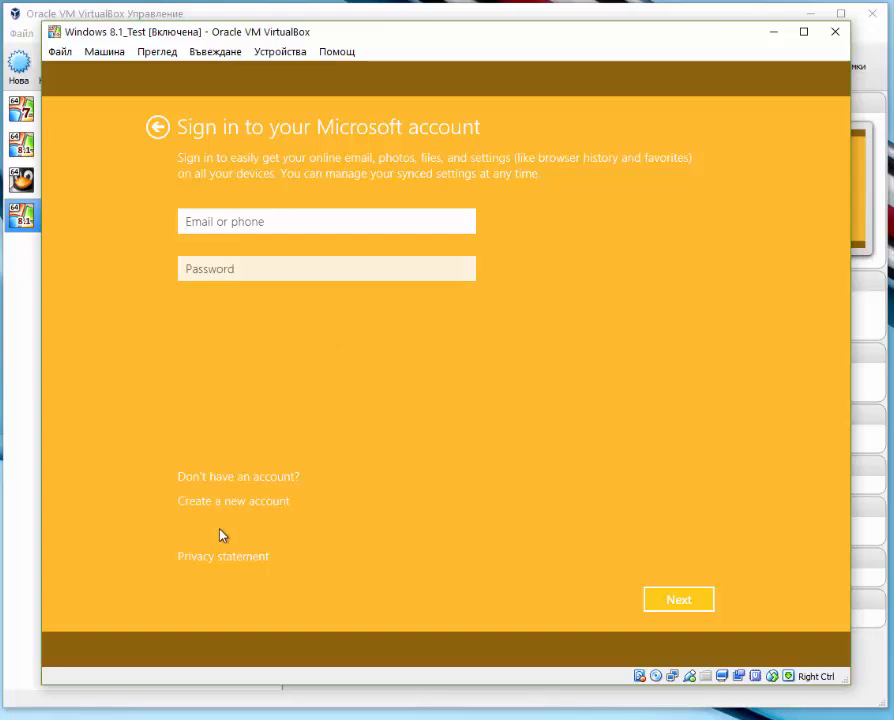
Sign in to the Microsoft account by filling in the account's email or phone and the account password.
{"action": "left_click", "coordinate": [218, 262]}
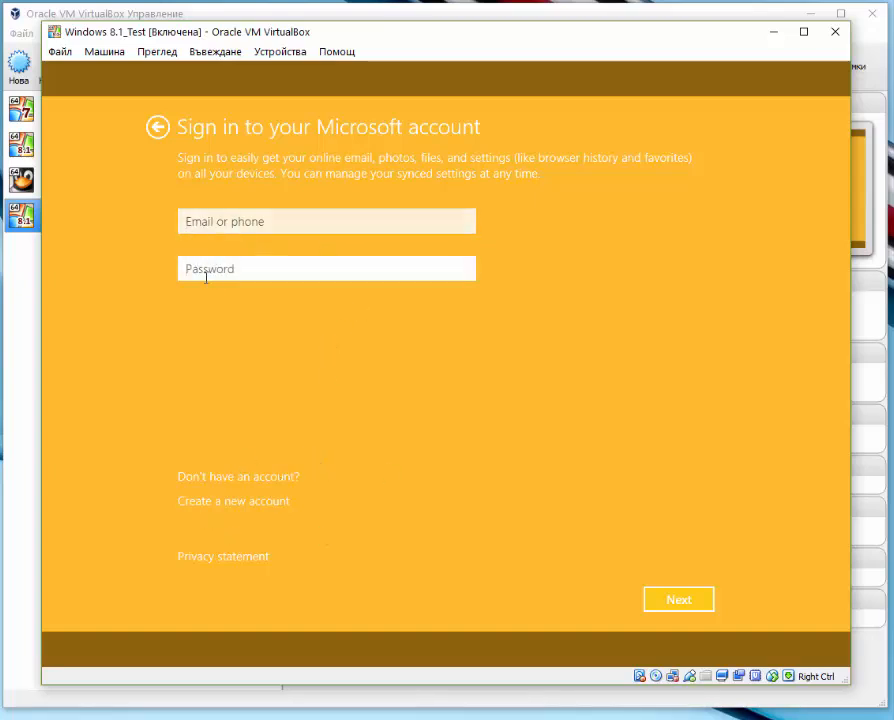
{"action": "left_click", "coordinate": [316, 281]}
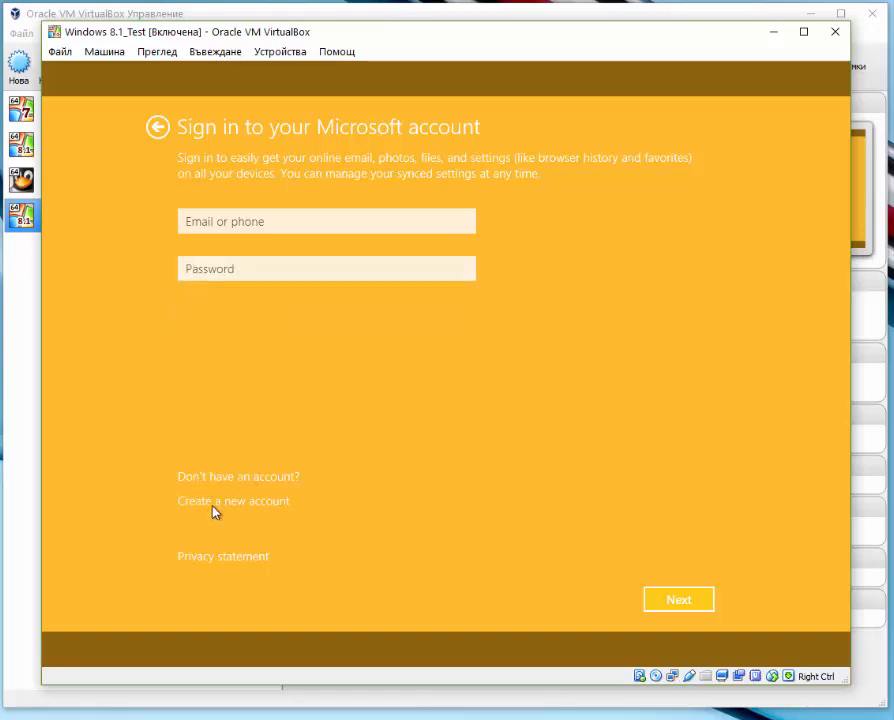
{"action": "left_click", "coordinate": [237, 226]}
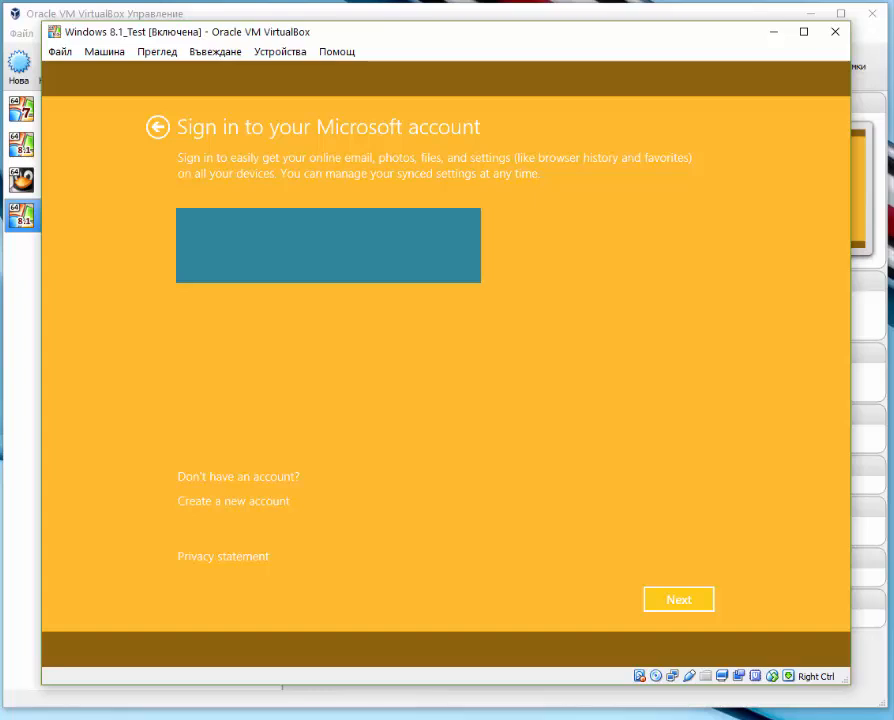
{"action": "key", "text": "Return"}
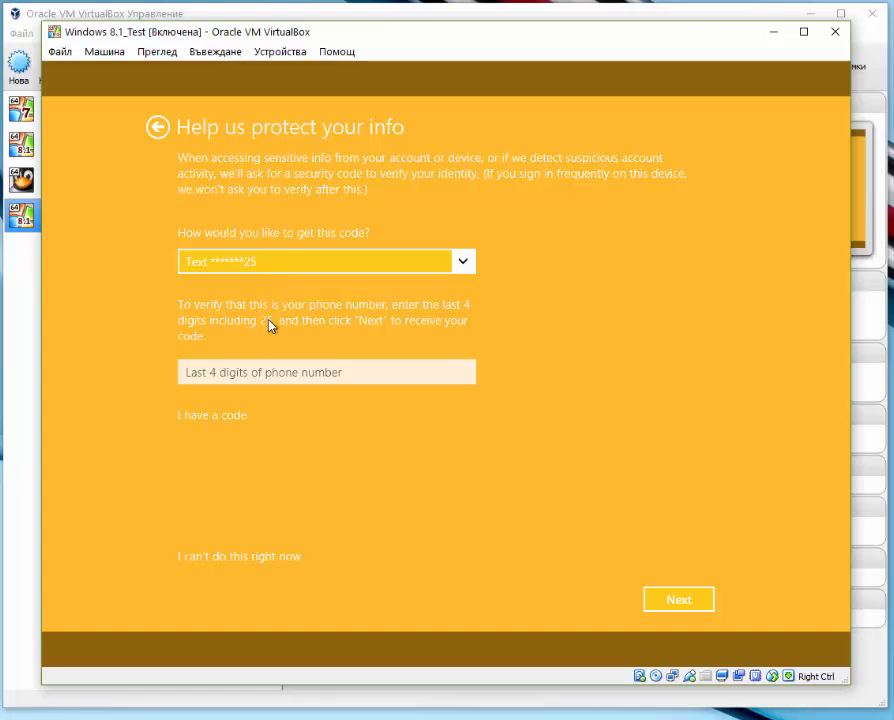
Skip the security code verification for now and continue setup with the default OneDrive cloud storage settings.
{"action": "left_click", "coordinate": [290, 375]}
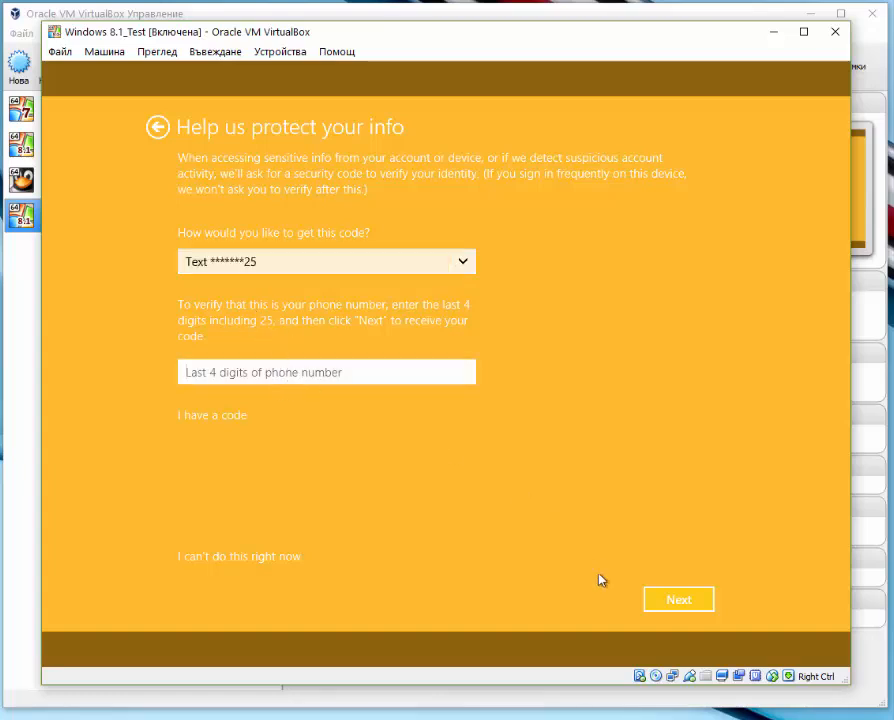
{"action": "left_click", "coordinate": [288, 558]}
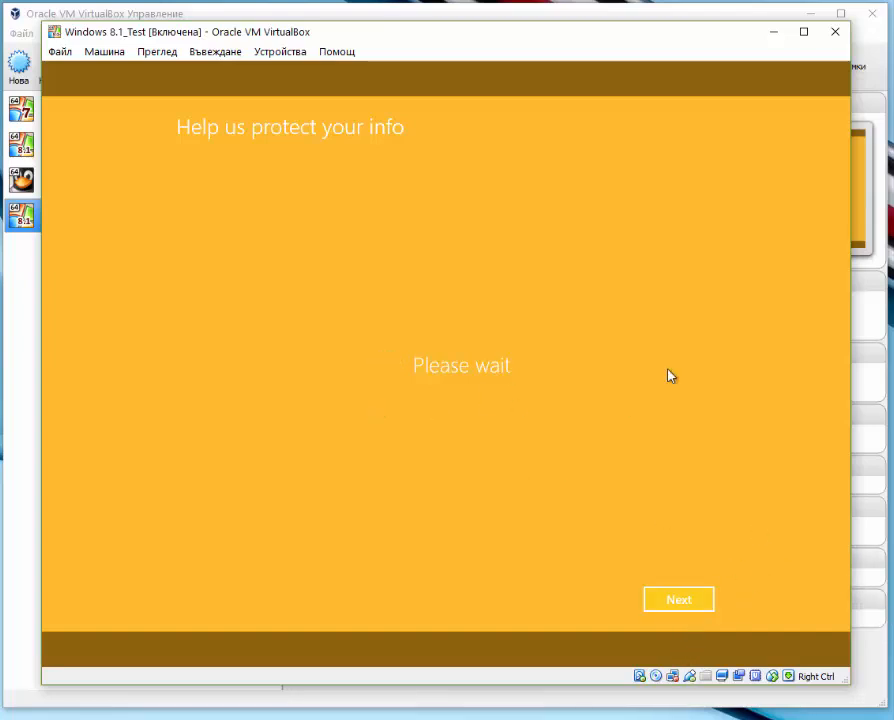
{"action": "left_click", "coordinate": [672, 603]}
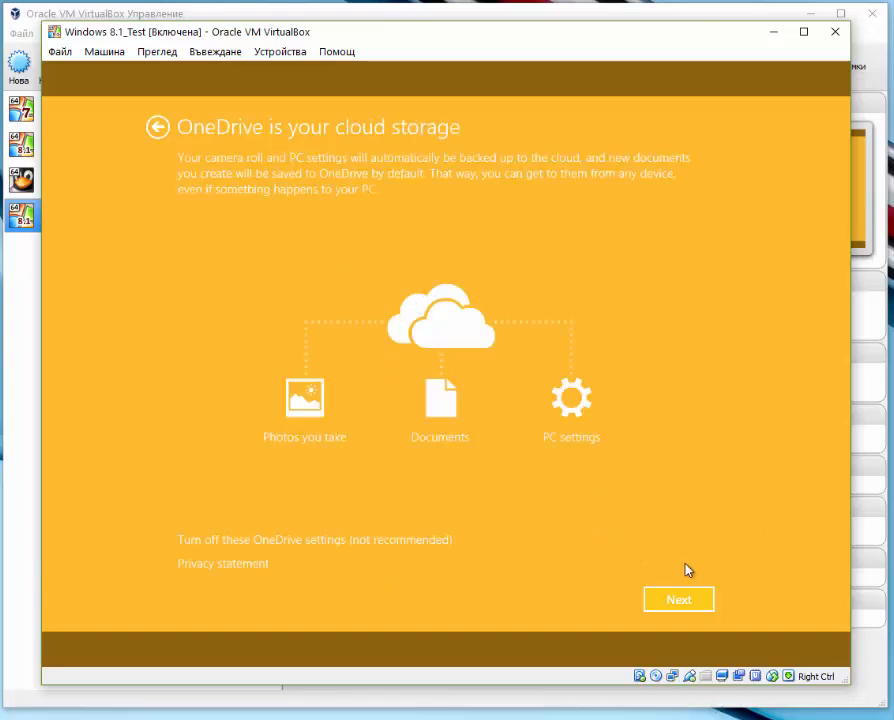
{"action": "left_click", "coordinate": [679, 599]}
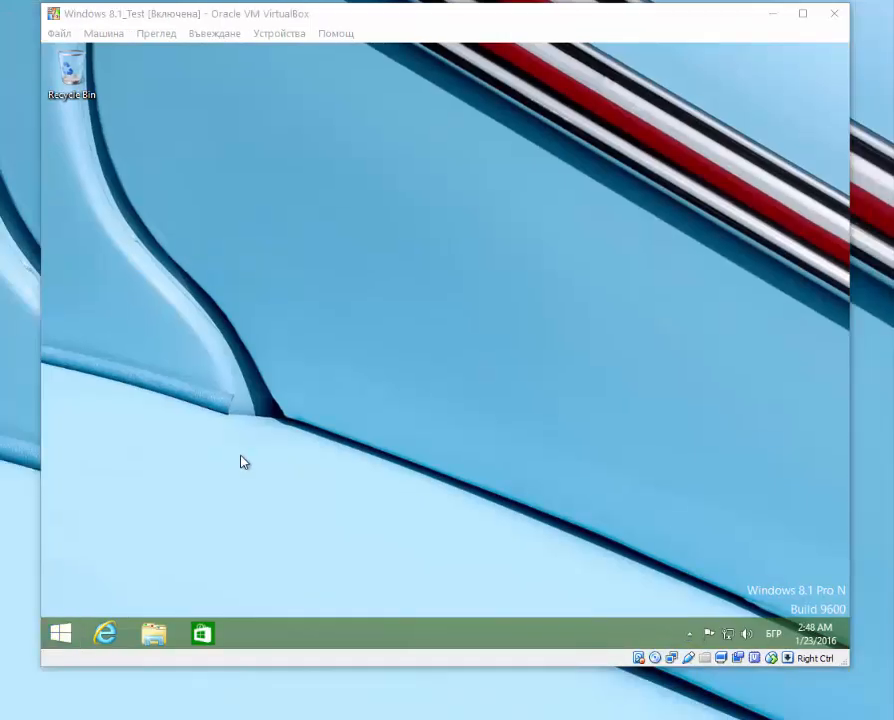
Look over the tiles on the Start screen, open This PC from there and close its window.
{"action": "left_click_drag", "start_coordinate": [274, 306], "coordinate": [496, 491]}
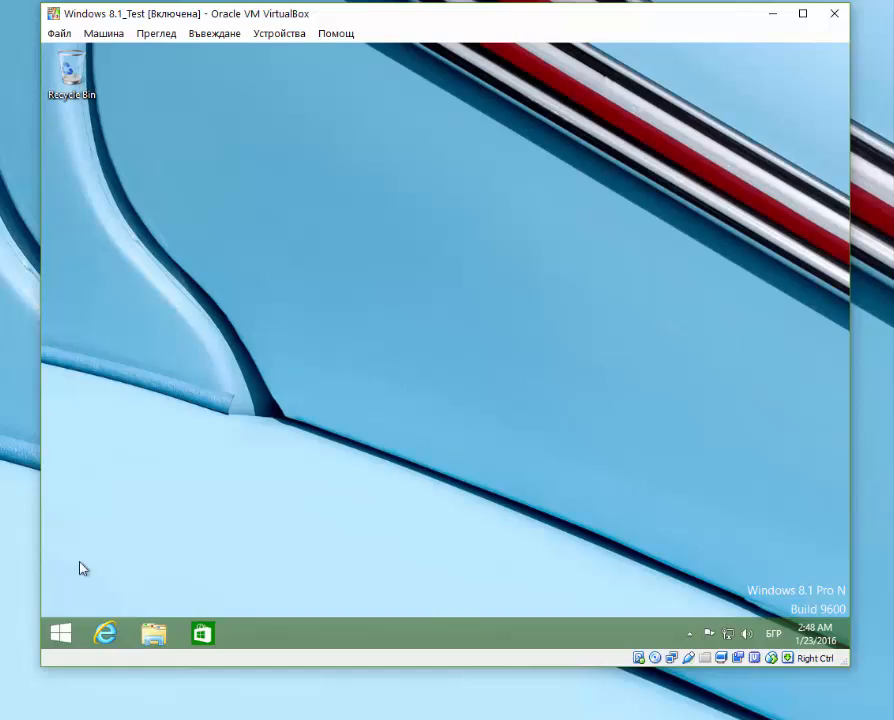
{"action": "left_click", "coordinate": [60, 632]}
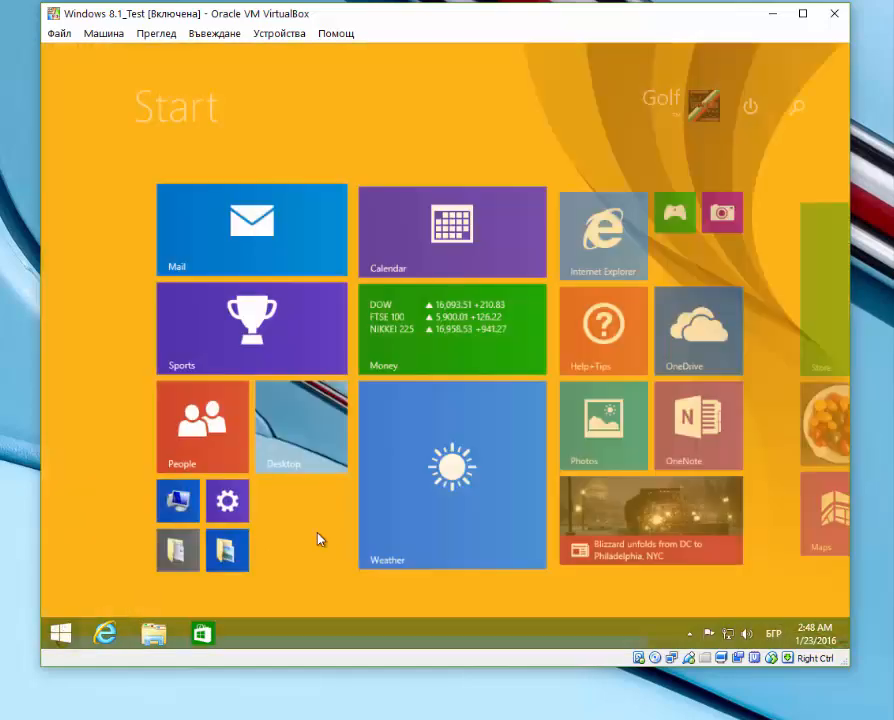
{"action": "scroll", "coordinate": [706, 340], "scroll_direction": "down", "scroll_amount": 2}
{"action": "scroll", "coordinate": [712, 336], "scroll_direction": "up", "scroll_amount": 2}
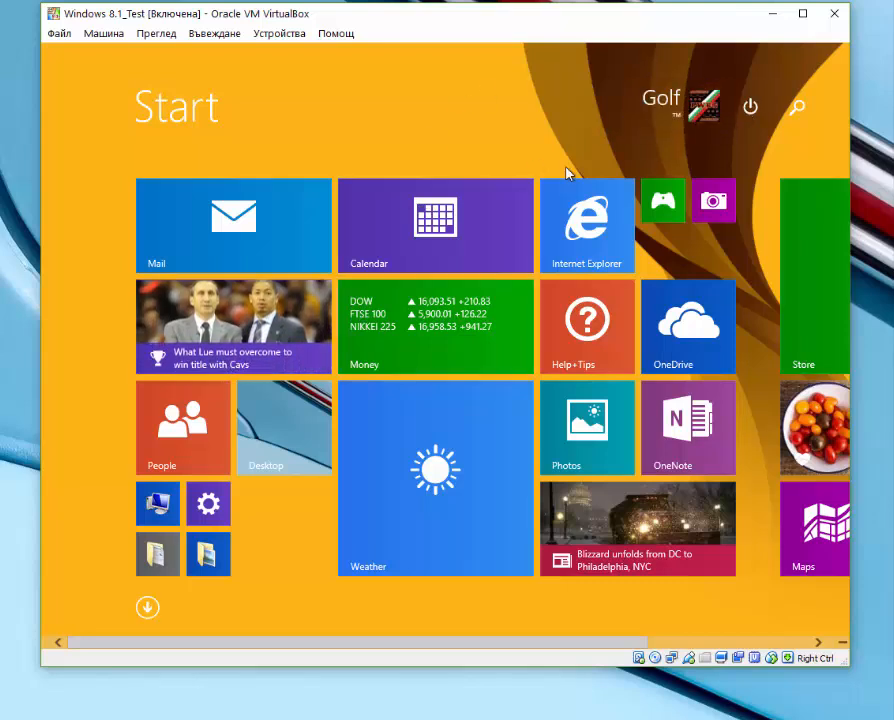
{"action": "left_click", "coordinate": [166, 510]}
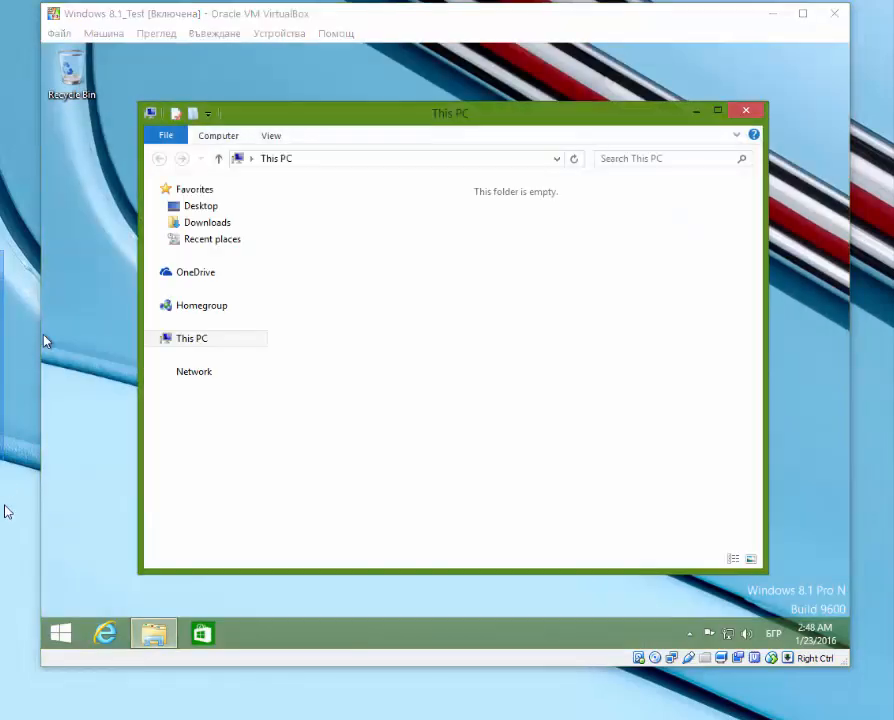
{"action": "left_click", "coordinate": [752, 111]}
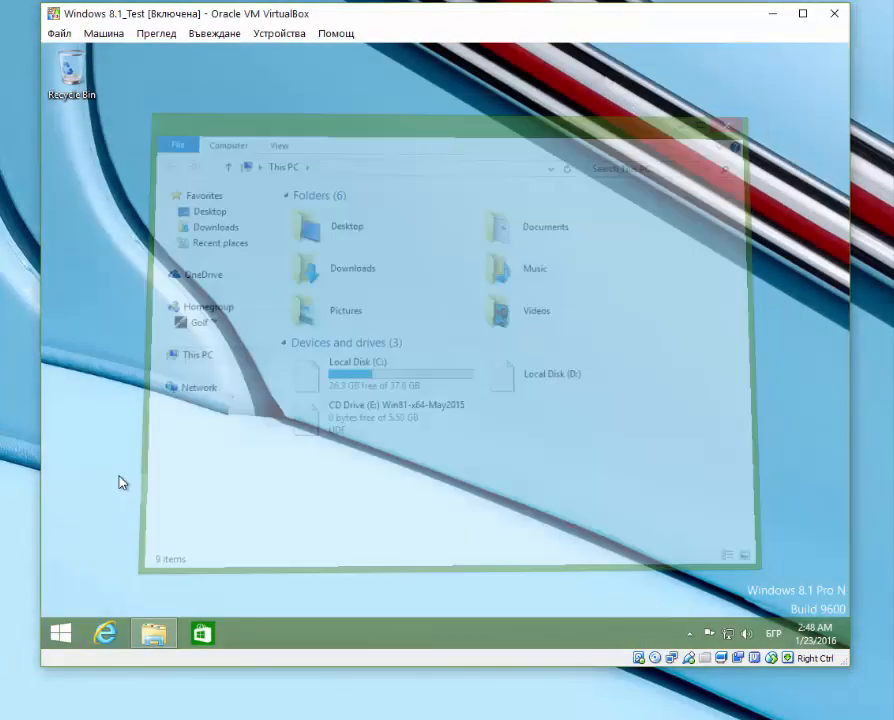
{"action": "key", "text": "super"}
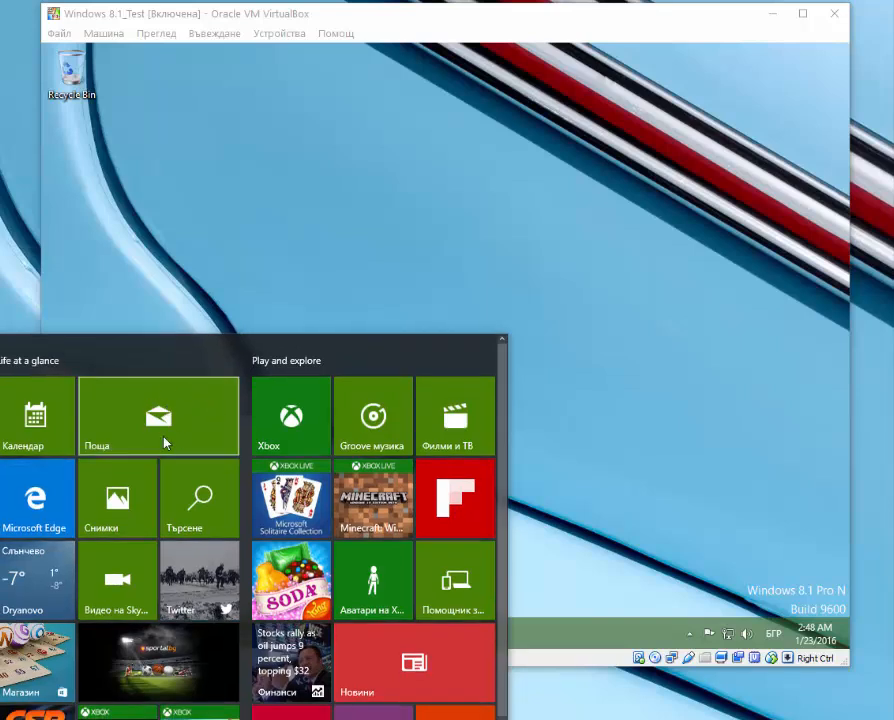
{"action": "left_click", "coordinate": [322, 258]}
{"action": "left_click_drag", "start_coordinate": [439, 367], "coordinate": [246, 214]}
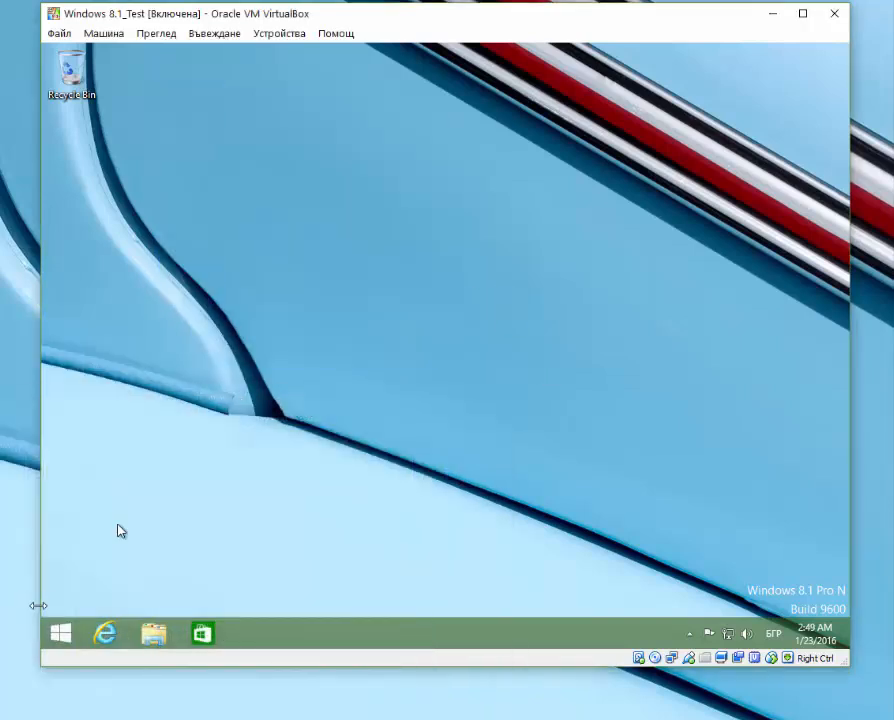
{"action": "right_click", "coordinate": [204, 498]}
{"action": "left_click", "coordinate": [248, 479]}
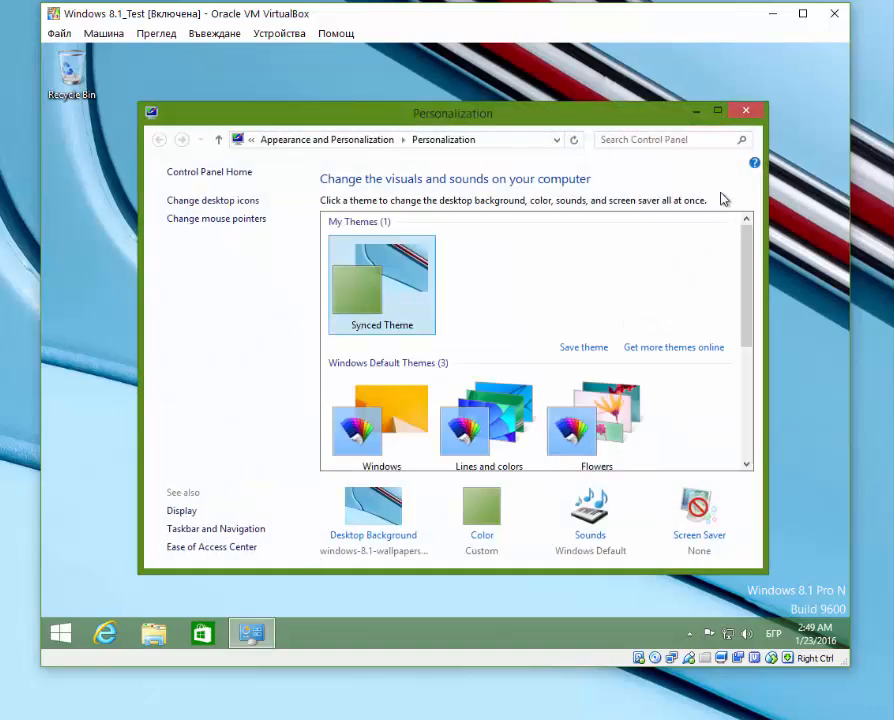
{"action": "left_click", "coordinate": [745, 111]}
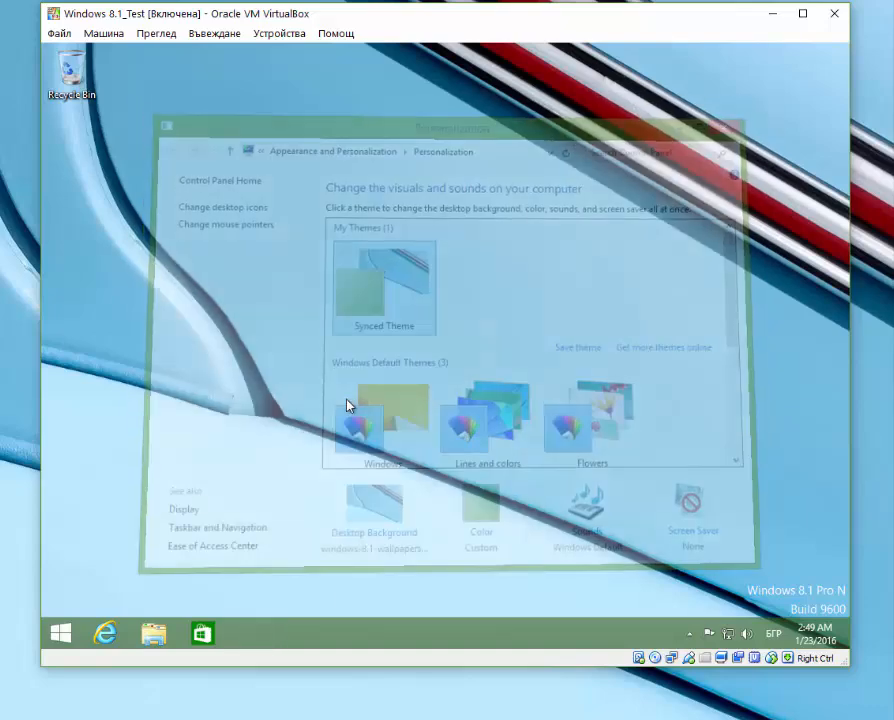
Add the Computer, User's Files, Network and Control Panel icons to the desktop through the Personalization settings and close the settings.
{"action": "right_click", "coordinate": [322, 399]}
{"action": "left_click", "coordinate": [370, 544]}
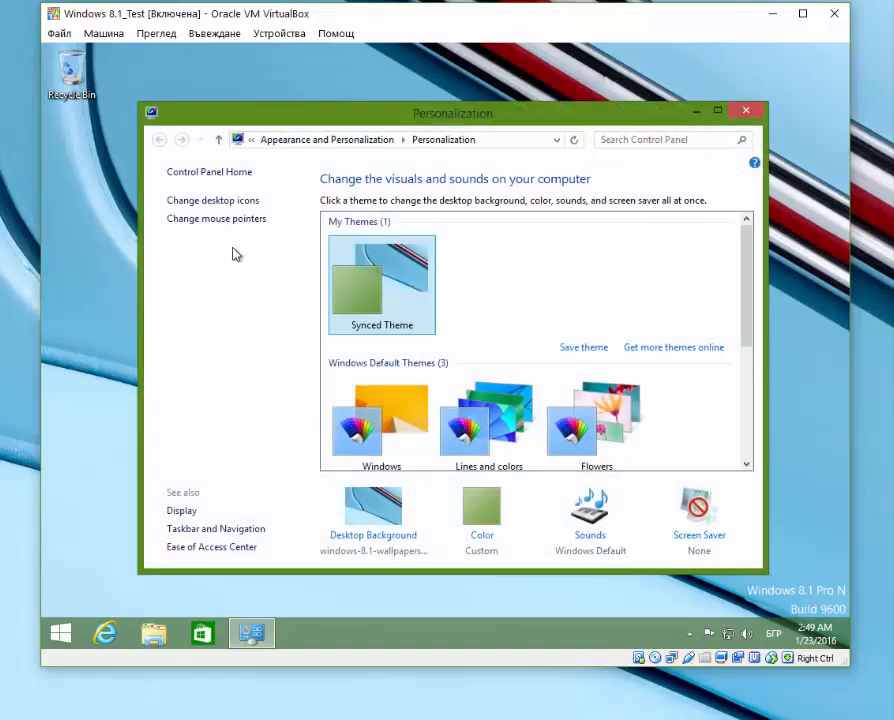
{"action": "left_click", "coordinate": [239, 200]}
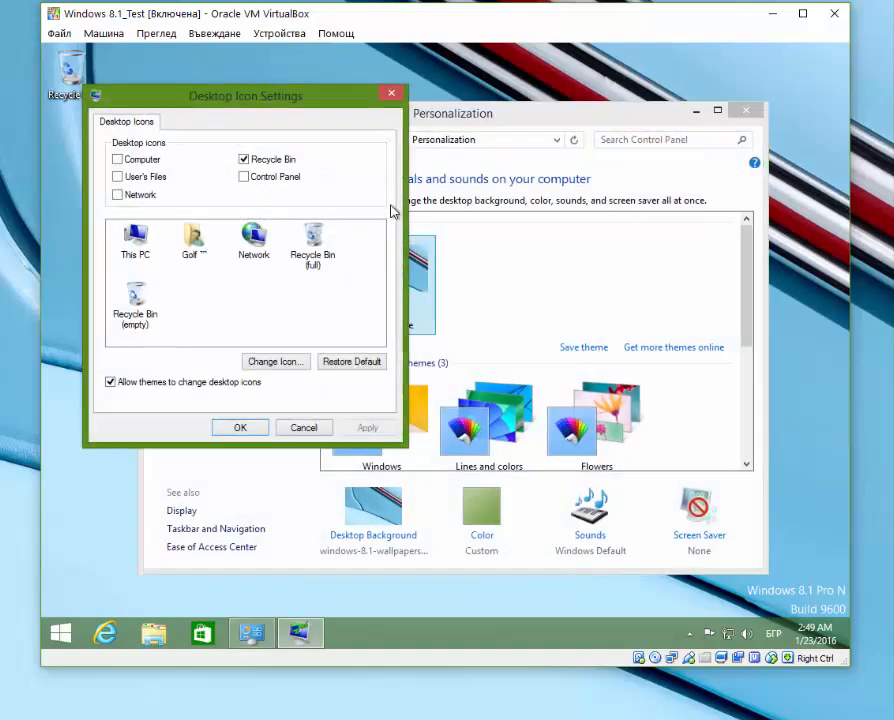
{"action": "left_click", "coordinate": [117, 159]}
{"action": "left_click", "coordinate": [117, 176]}
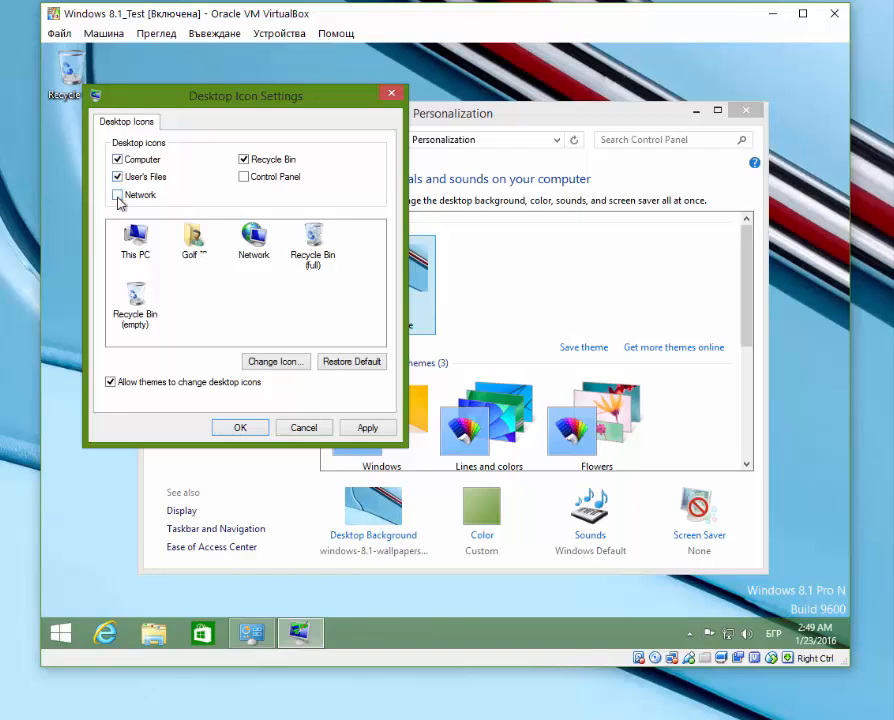
{"action": "left_click", "coordinate": [117, 194]}
{"action": "left_click", "coordinate": [243, 177]}
{"action": "left_click", "coordinate": [367, 427]}
{"action": "left_click", "coordinate": [392, 92]}
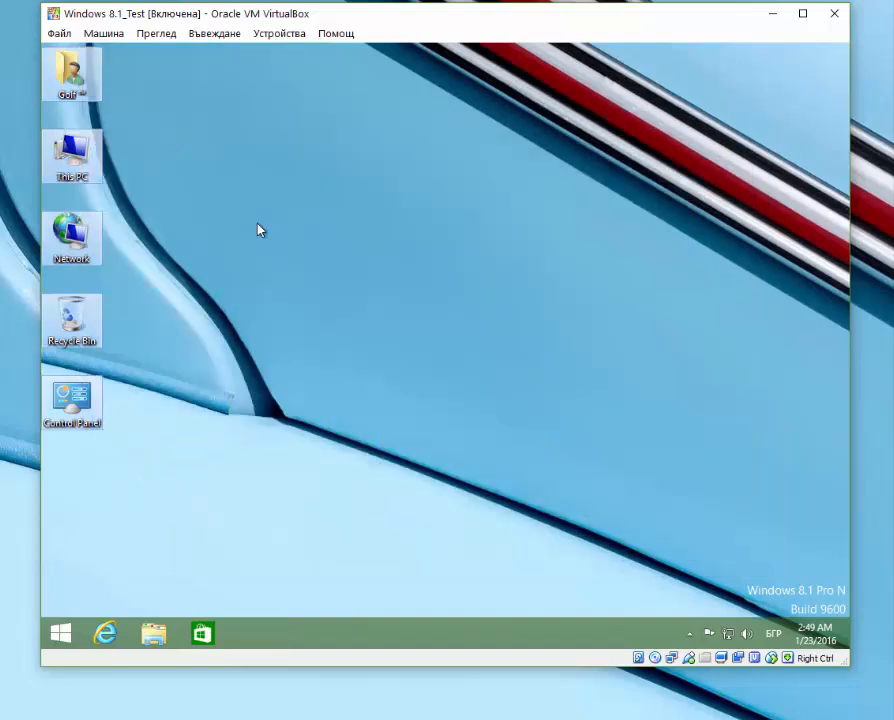
Quick-format Local Disk (D:) from This PC as NTFS with an allocation unit size of 4096 bytes, and close the format dialog.
{"action": "double_click", "coordinate": [70, 158]}
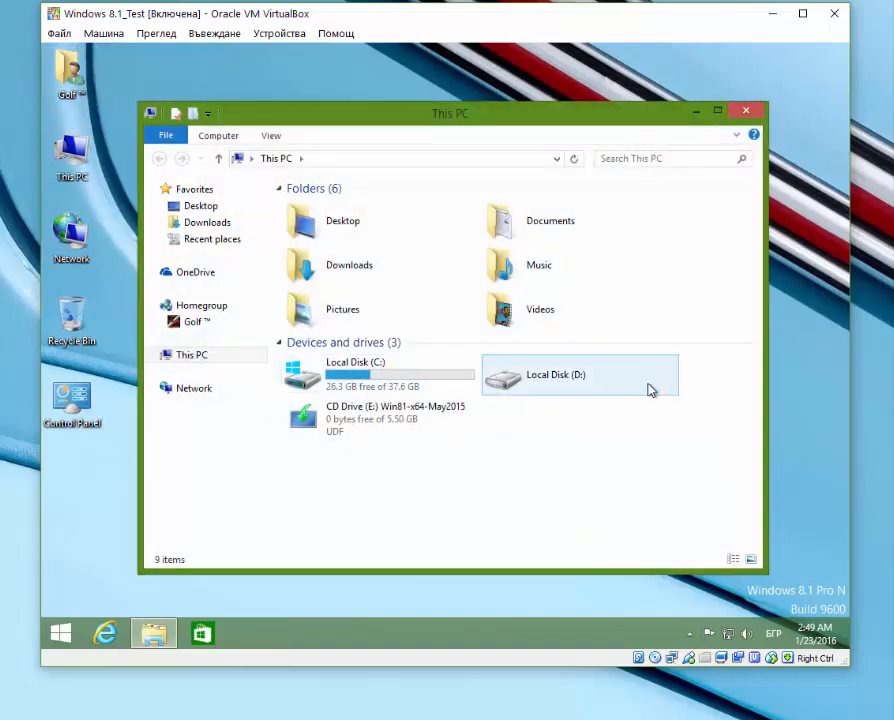
{"action": "double_click", "coordinate": [625, 389]}
{"action": "left_click", "coordinate": [462, 353]}
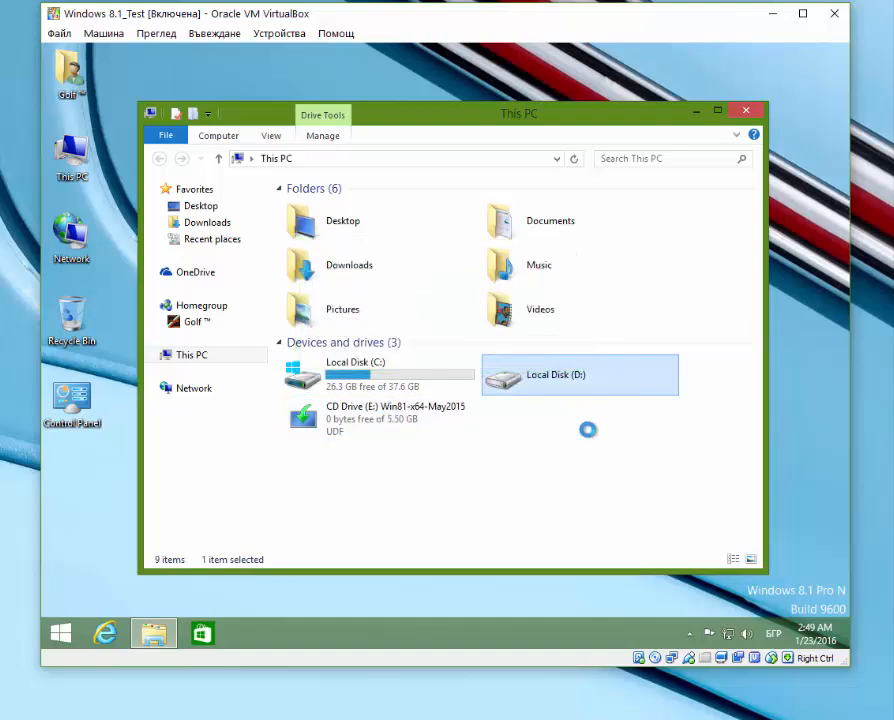
{"action": "left_click", "coordinate": [302, 494]}
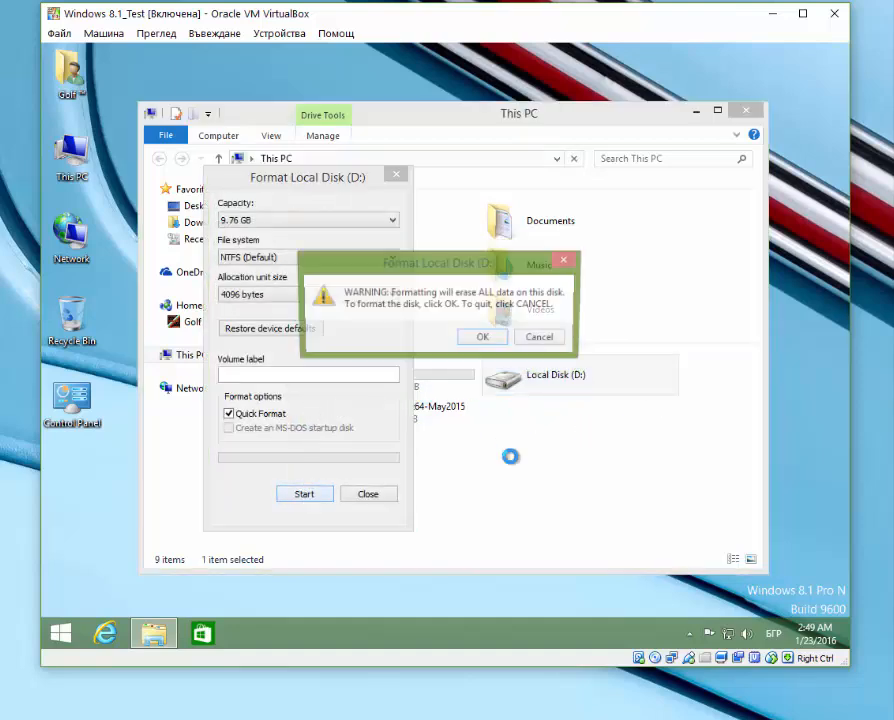
{"action": "left_click", "coordinate": [484, 337]}
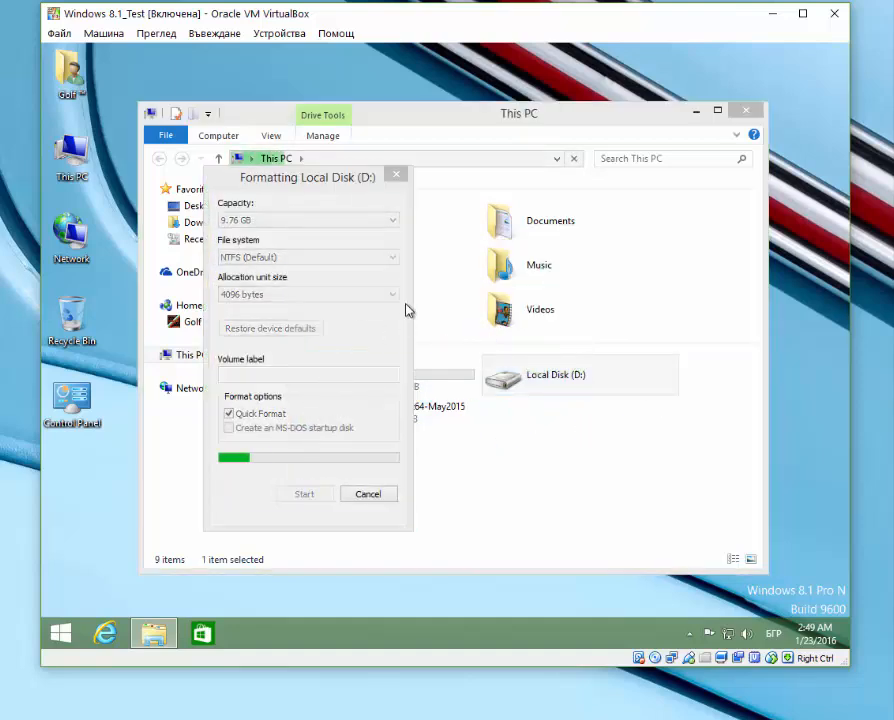
{"action": "left_click", "coordinate": [547, 337]}
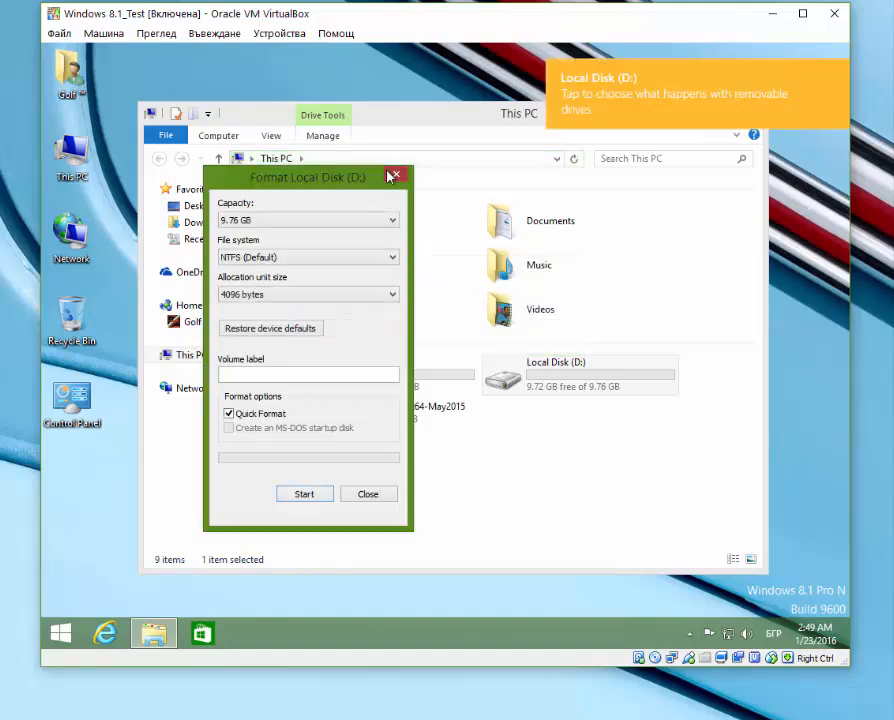
{"action": "left_click", "coordinate": [392, 172]}
Open the system properties from This PC to view the basic computer information, and close both windows.
{"action": "left_click_drag", "start_coordinate": [608, 413], "coordinate": [423, 367]}
{"action": "right_click", "coordinate": [498, 496]}
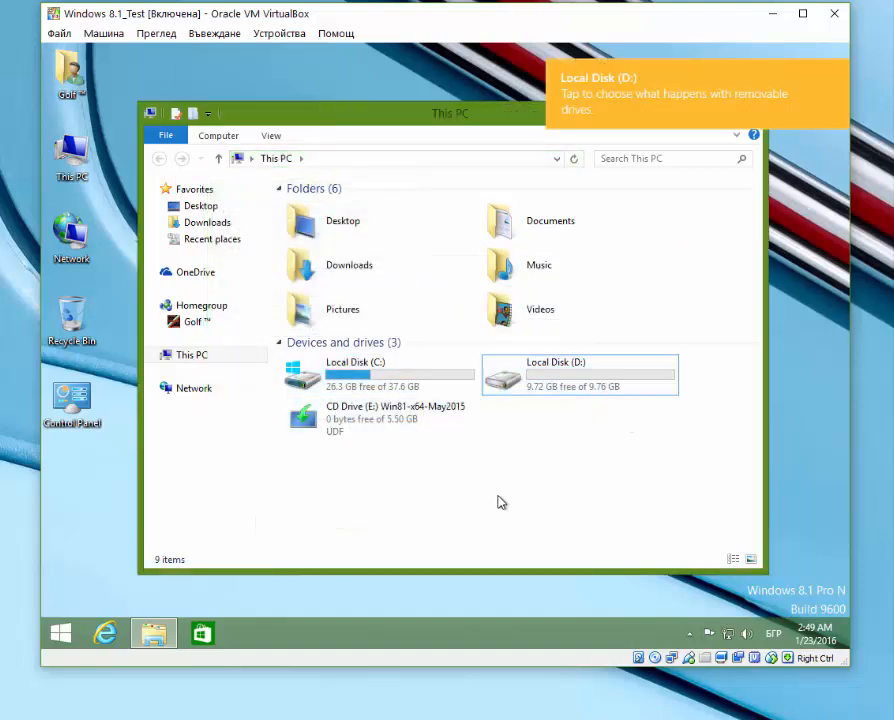
{"action": "left_click", "coordinate": [547, 484]}
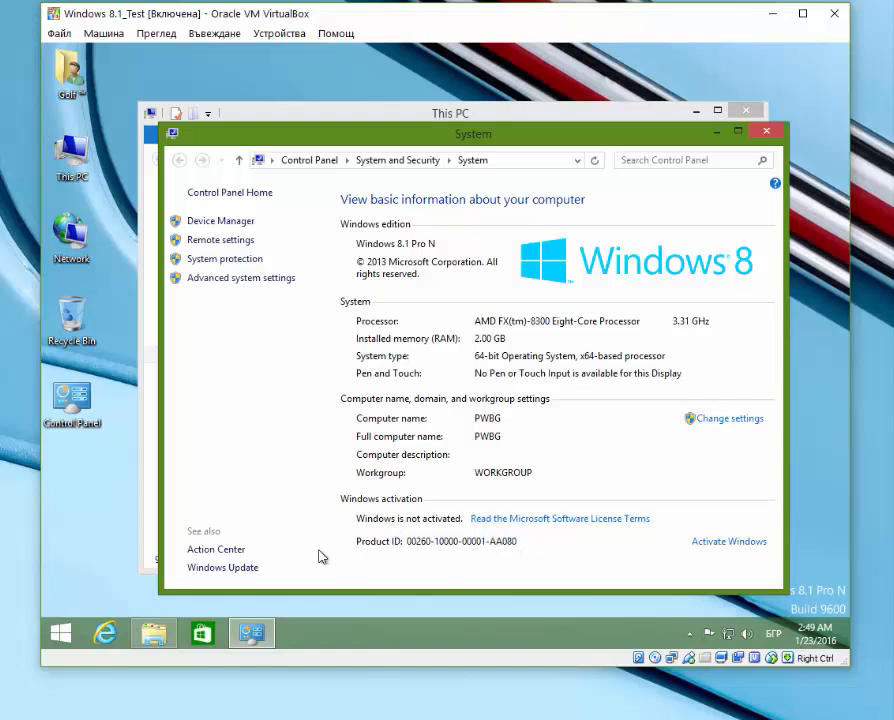
{"action": "left_click", "coordinate": [767, 130]}
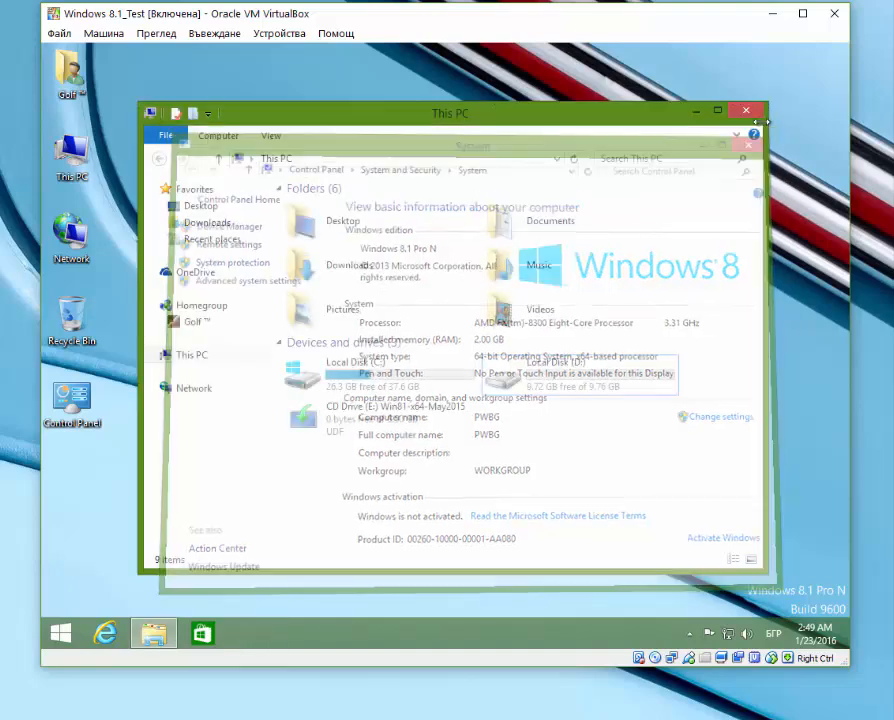
{"action": "left_click", "coordinate": [745, 110]}
{"action": "left_click_drag", "start_coordinate": [380, 216], "coordinate": [53, 375]}
{"action": "left_click_drag", "start_coordinate": [117, 518], "coordinate": [136, 412]}
{"action": "mouse_move", "coordinate": [425, 327]}
{"action": "left_mouse_down"}
{"action": "mouse_move", "coordinate": [656, 408]}
{"action": "mouse_move", "coordinate": [431, 406]}
{"action": "mouse_move", "coordinate": [425, 390]}
{"action": "left_mouse_up"}
{"action": "mouse_move", "coordinate": [417, 270]}
{"action": "left_mouse_down"}
{"action": "mouse_move", "coordinate": [718, 470]}
{"action": "mouse_move", "coordinate": [531, 382]}
{"action": "mouse_move", "coordinate": [347, 269]}
{"action": "mouse_move", "coordinate": [269, 253]}
{"action": "mouse_move", "coordinate": [92, 292]}
{"action": "mouse_move", "coordinate": [62, 290]}
{"action": "left_mouse_up"}
{"action": "left_click_drag", "start_coordinate": [90, 450], "coordinate": [80, 68]}
{"action": "left_click", "coordinate": [312, 250]}
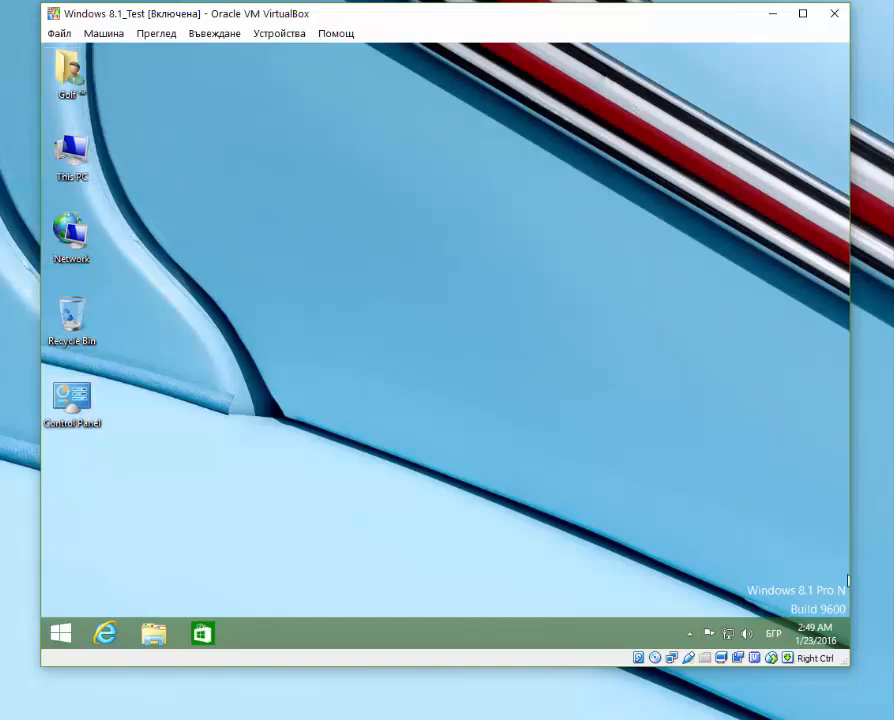